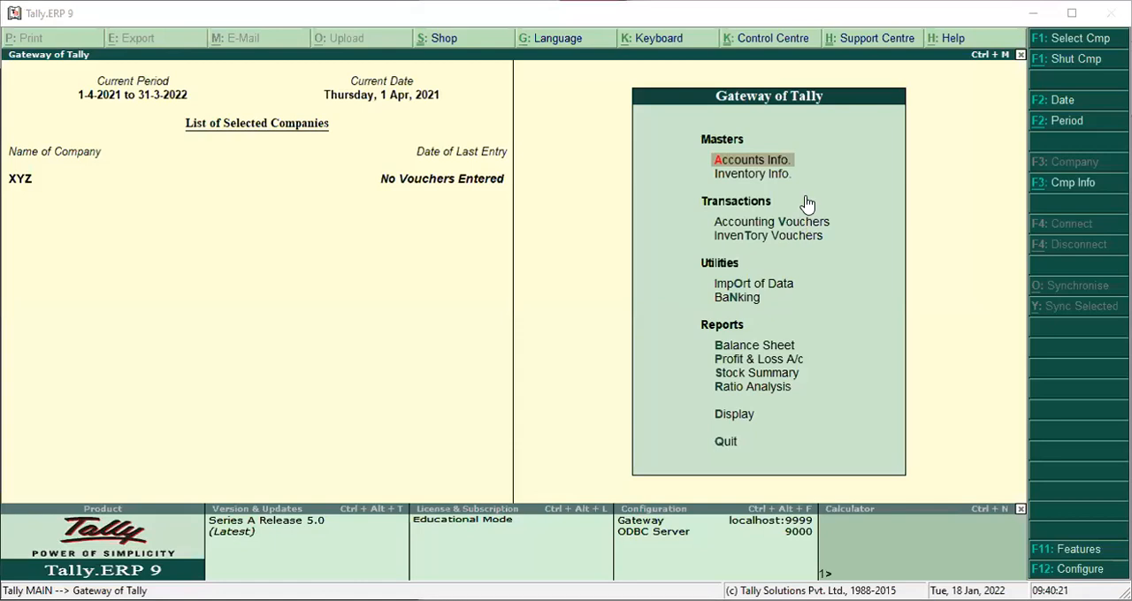
pyautogui.click(808, 224)
pyautogui.press('Escape')
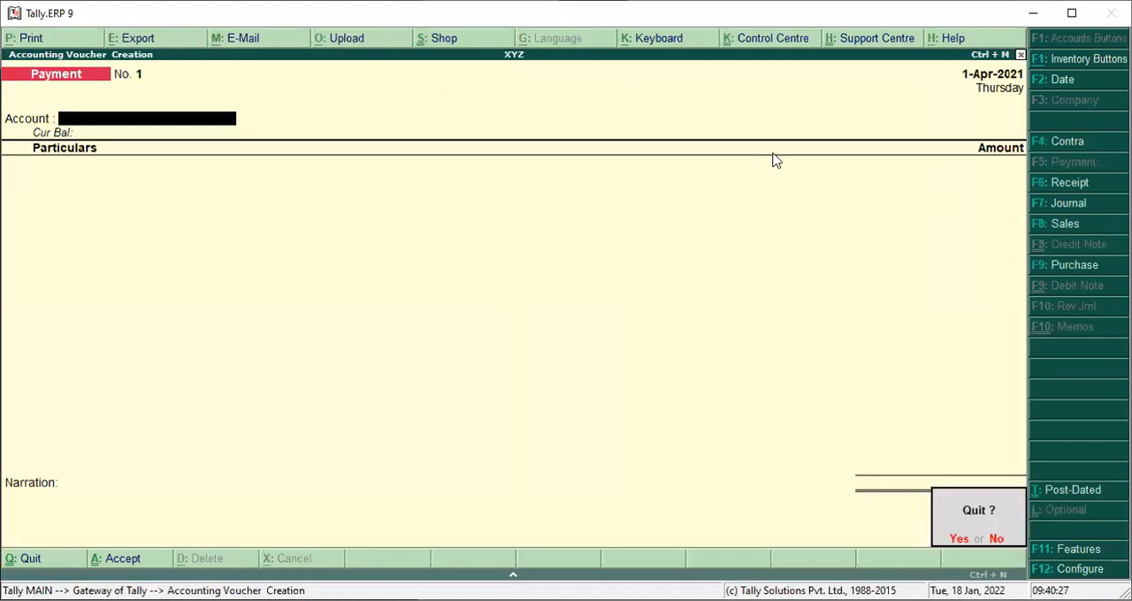
pyautogui.press('Return')
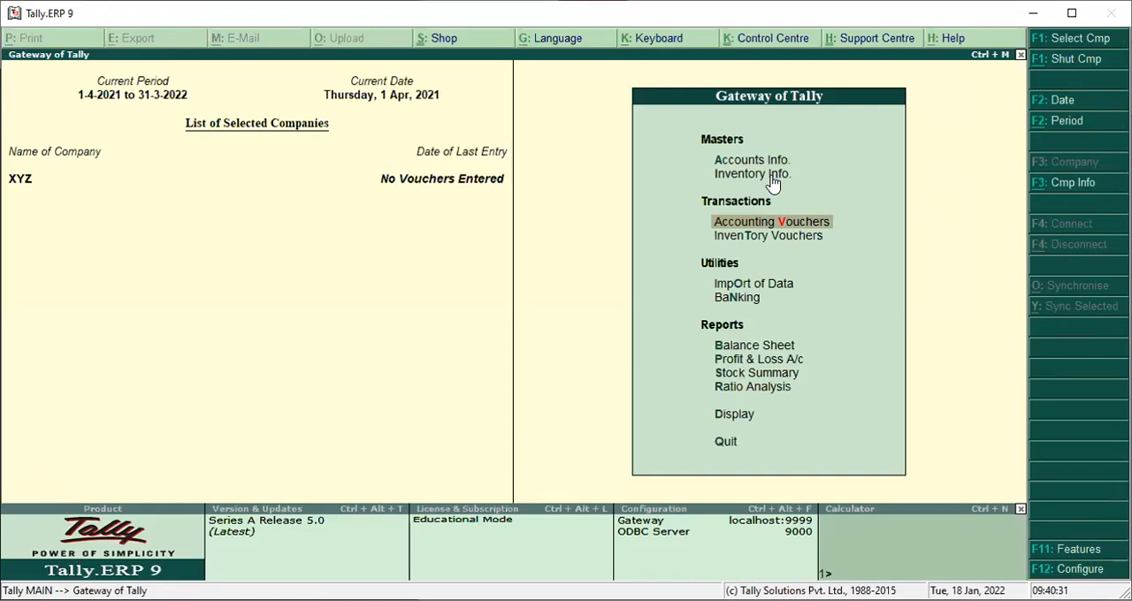
# Open accounting voucher entry and look at the voucher date setting, leaving the date at 1-Apr-2021.
pyautogui.click(786, 227)
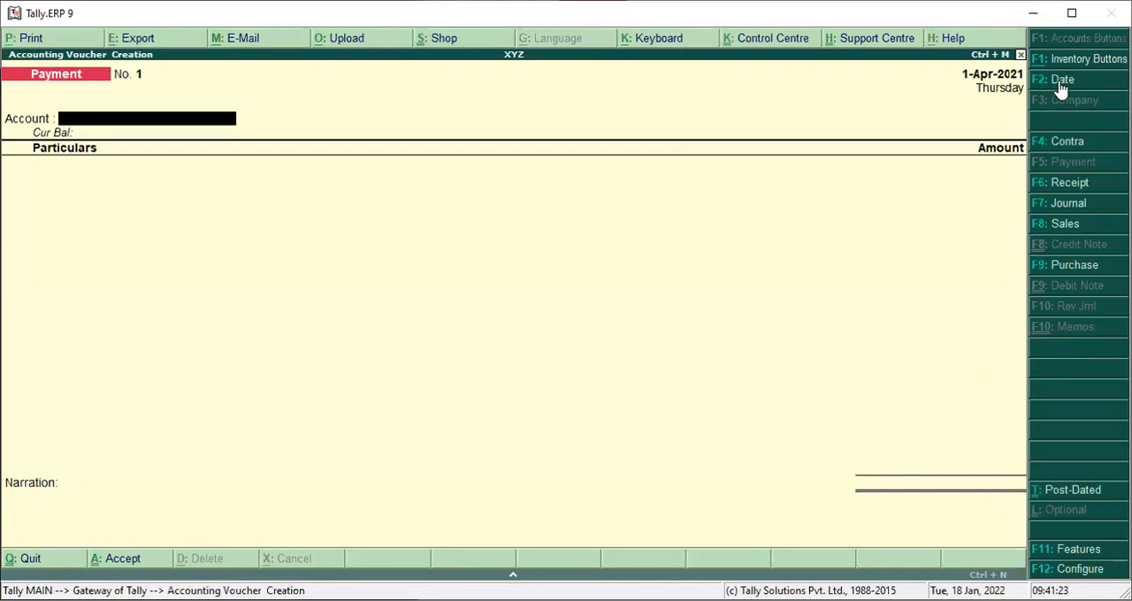
pyautogui.press('F2')
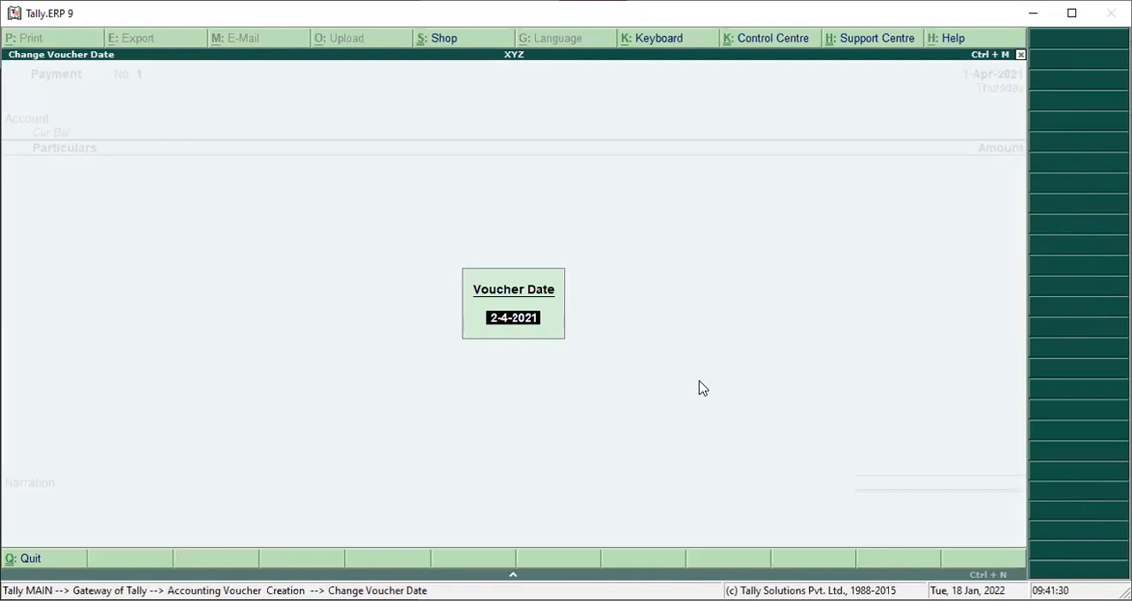
pyautogui.press('BackSpace')
pyautogui.press('Return')
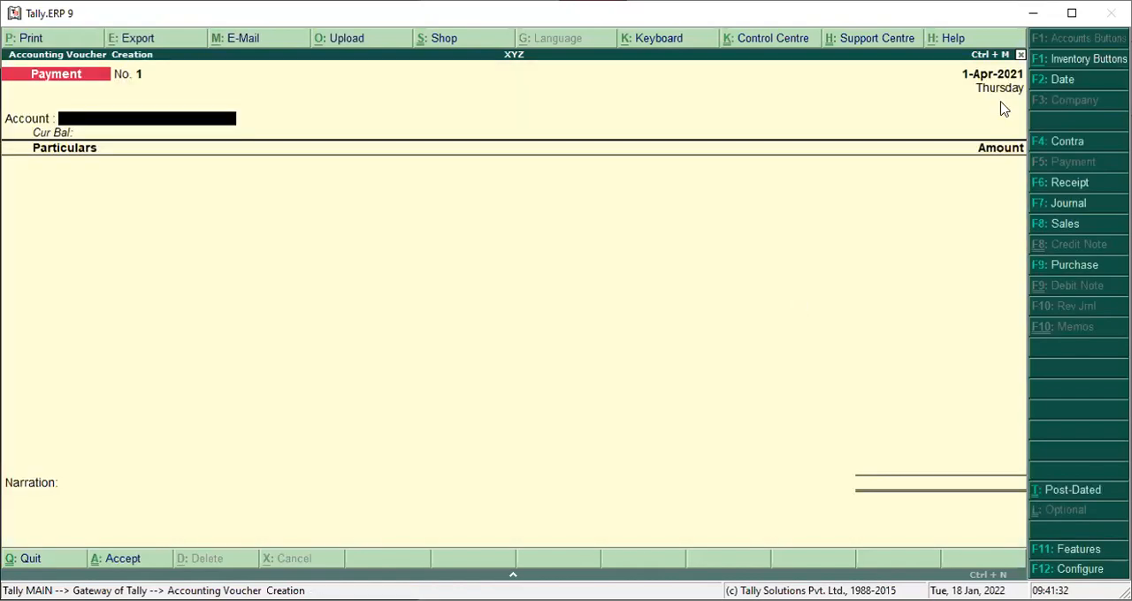
pyautogui.click(1061, 86)
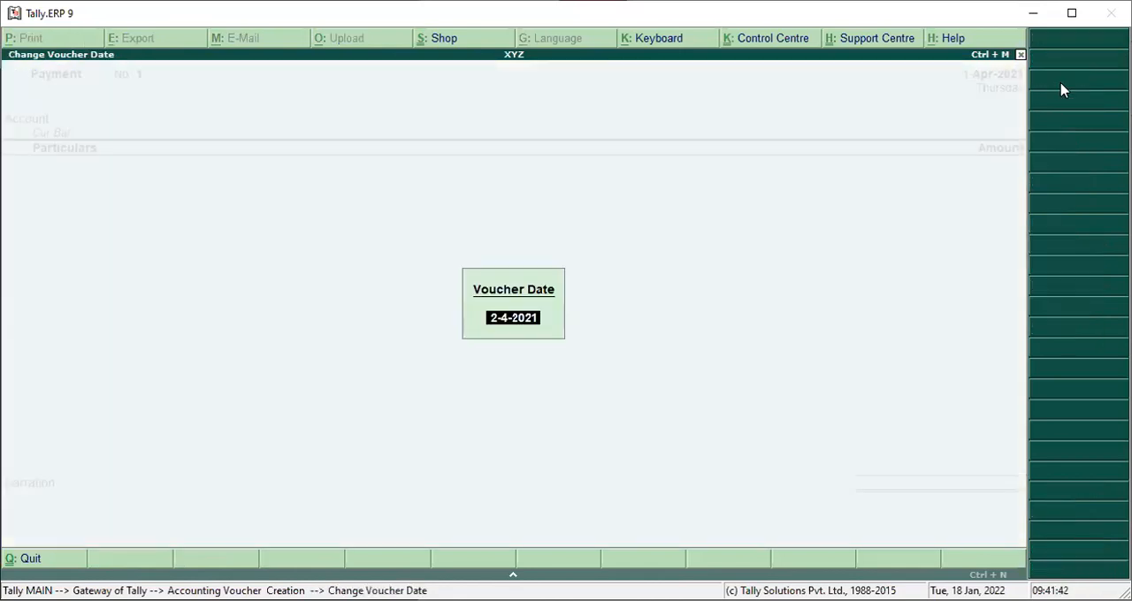
pyautogui.press('BackSpace')
pyautogui.press('Escape')
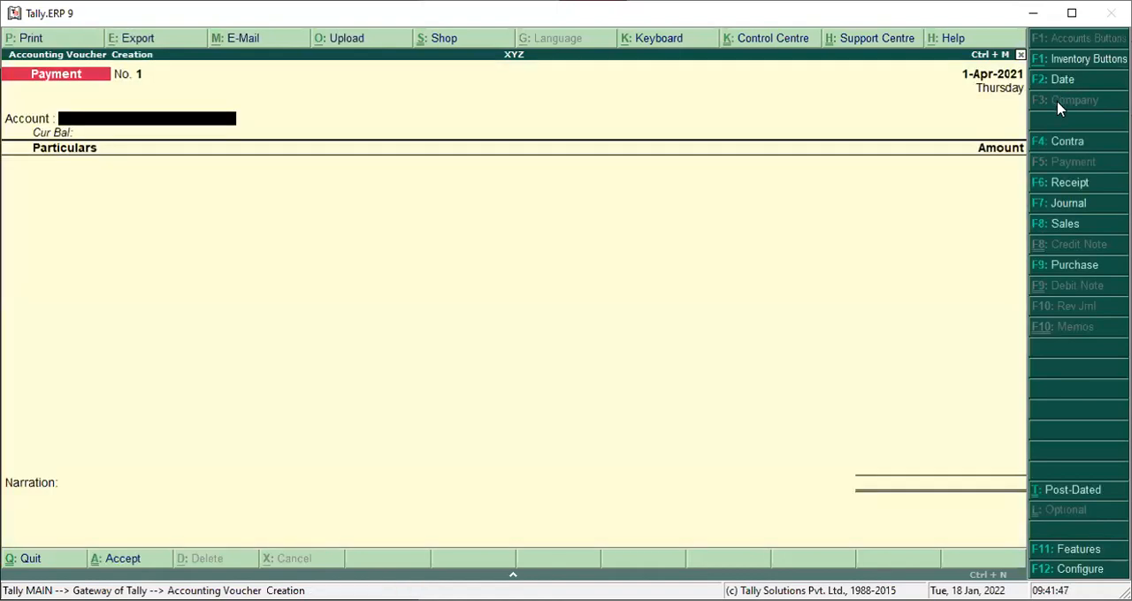
# Look through the Contra, Receipt, Journal, Sales and Purchase voucher entry screens one after another.
pyautogui.click(1068, 143)
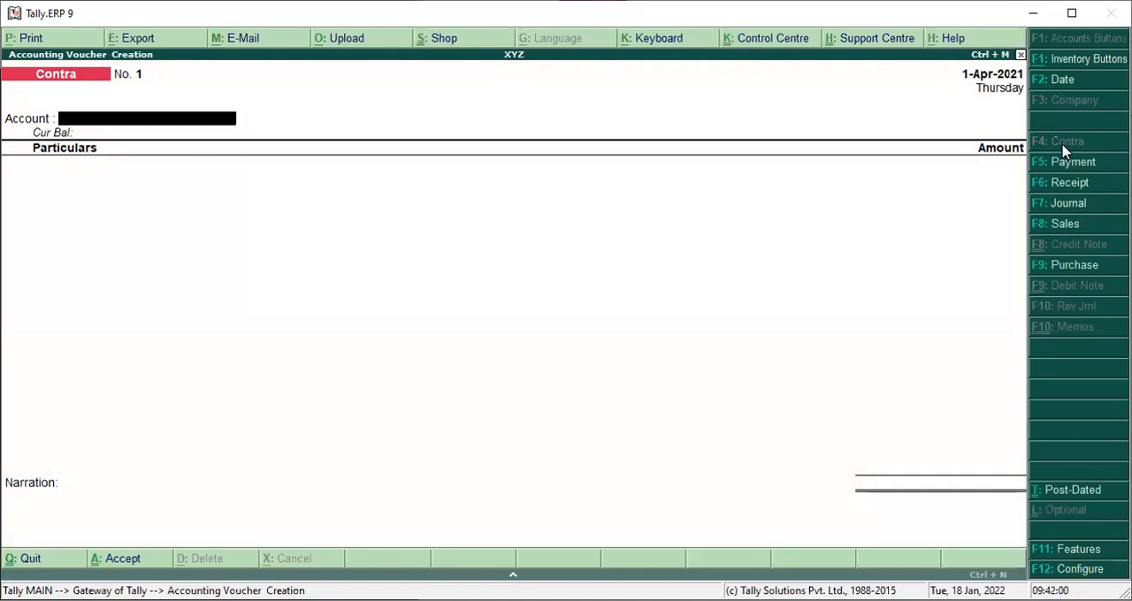
pyautogui.click(1062, 172)
pyautogui.click(1067, 183)
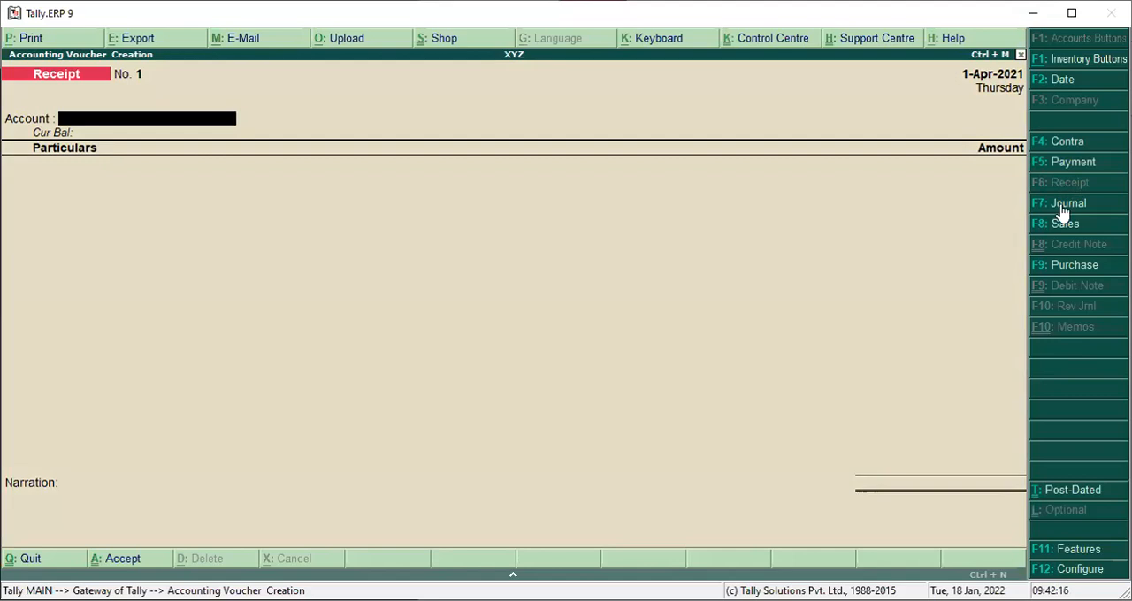
pyautogui.click(1066, 204)
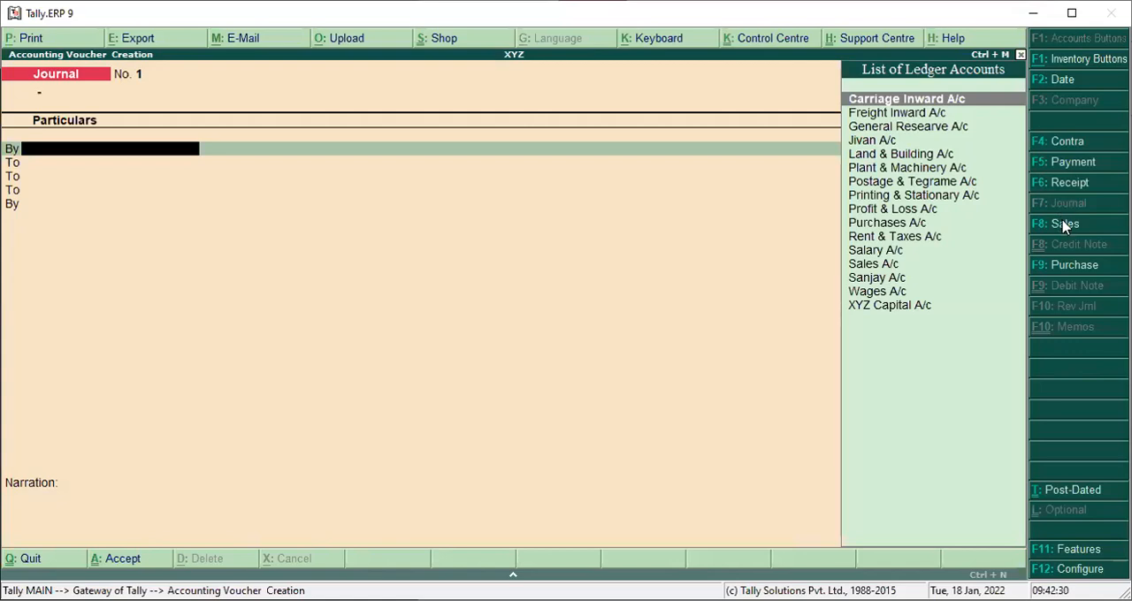
pyautogui.click(1065, 225)
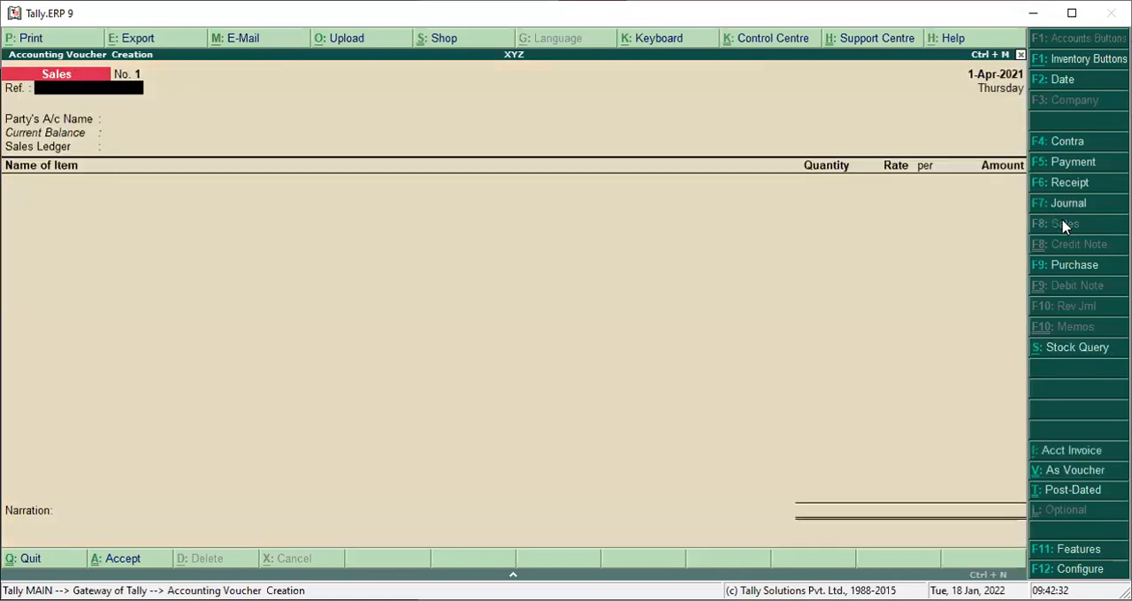
pyautogui.click(1074, 266)
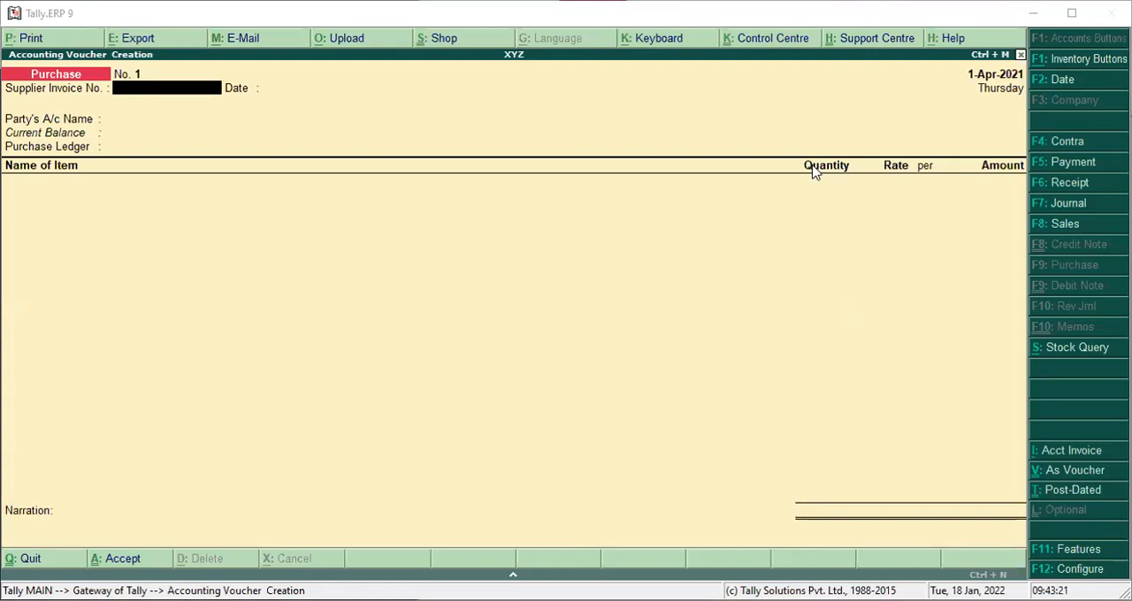
# Set Allow invoicing to No in the company's accounting features, save, and leave the open purchase voucher.
pyautogui.press('F11')
pyautogui.press('Right')
pyautogui.write('n')
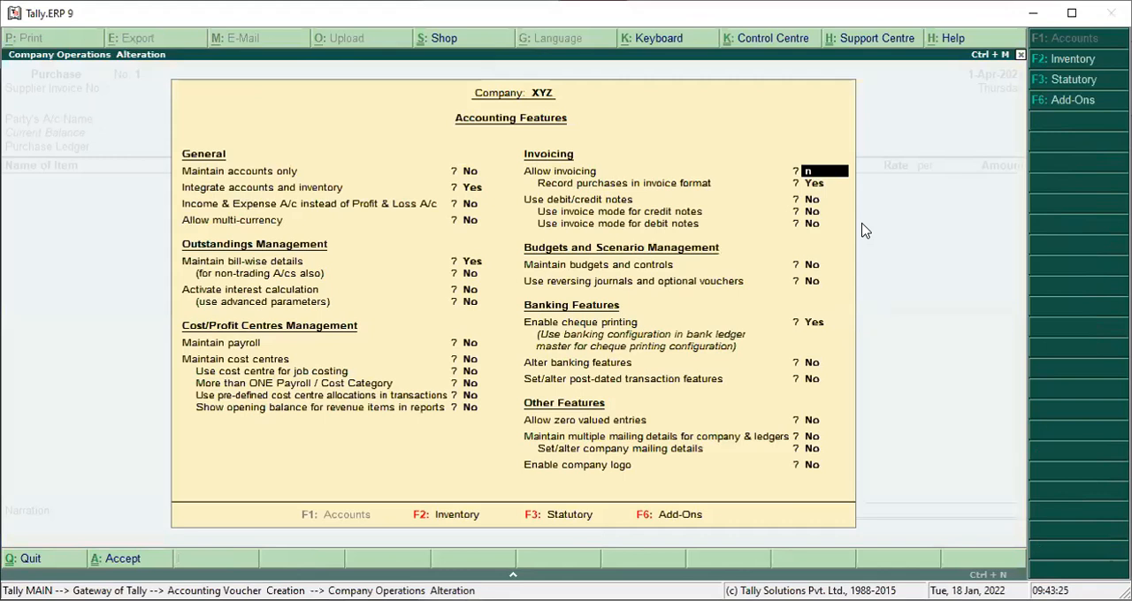
pyautogui.press('Return')
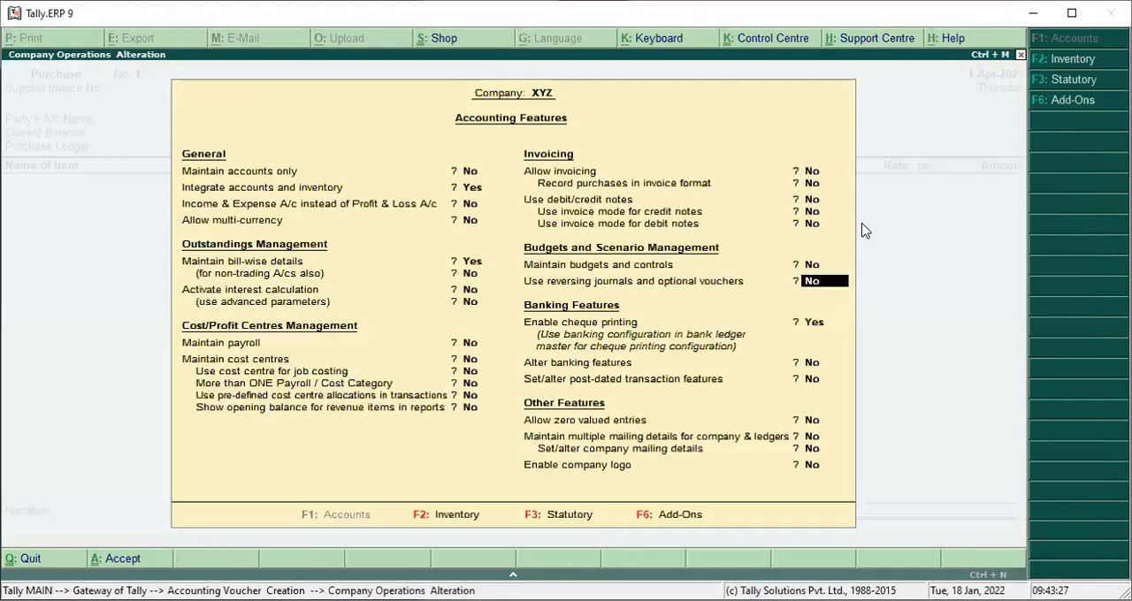
pyautogui.hotkey('ctrl', 'a')
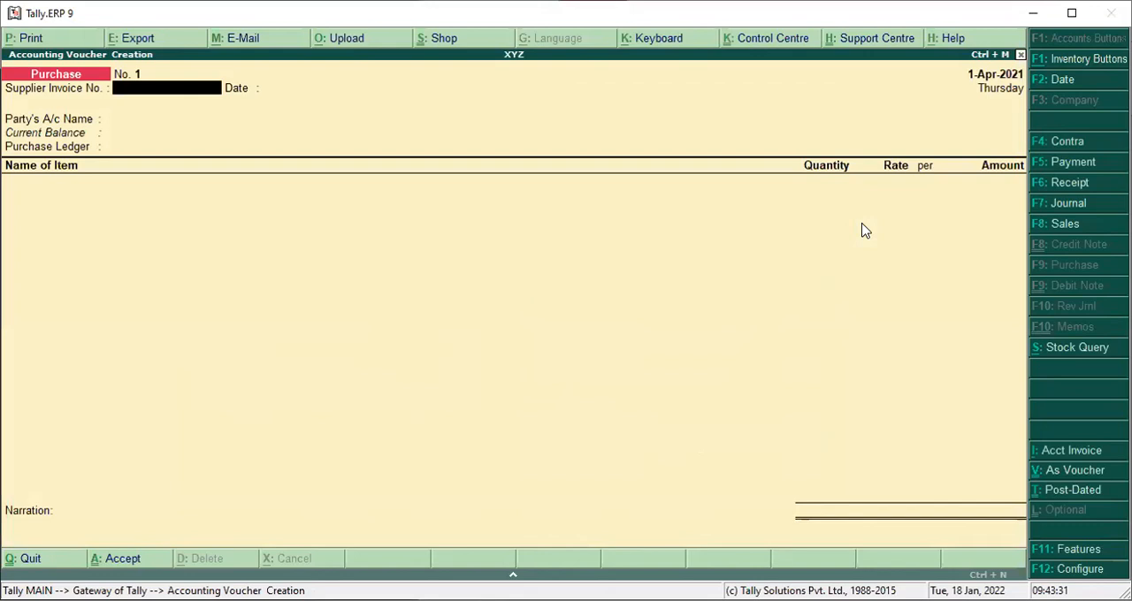
pyautogui.press('Escape')
pyautogui.press('Return')
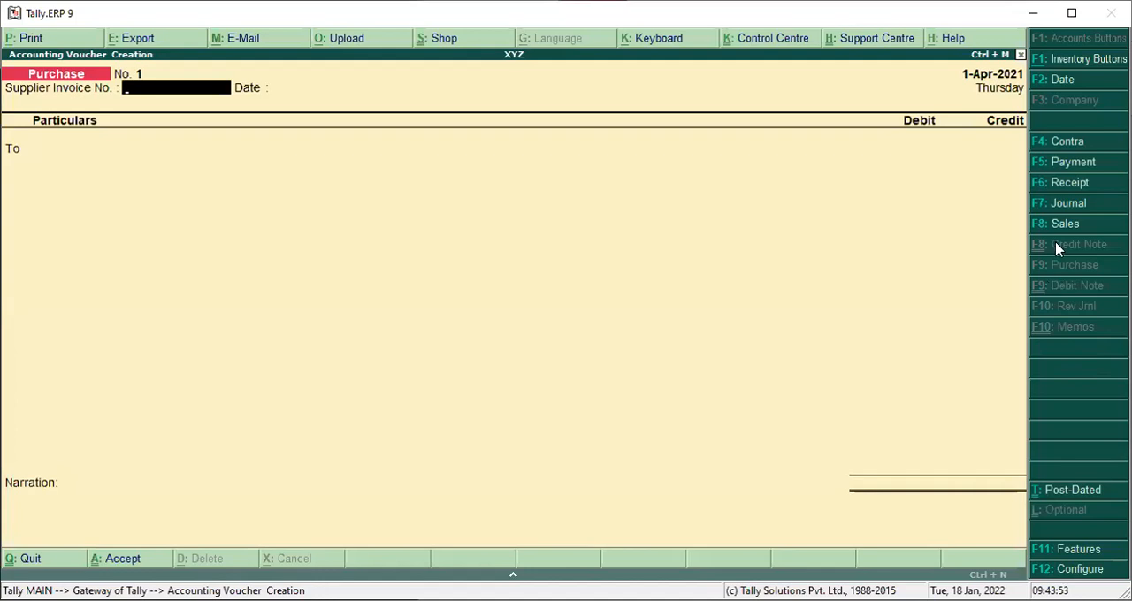
# Start a Receipt voucher and choose Cash as its account.
pyautogui.click(1071, 183)
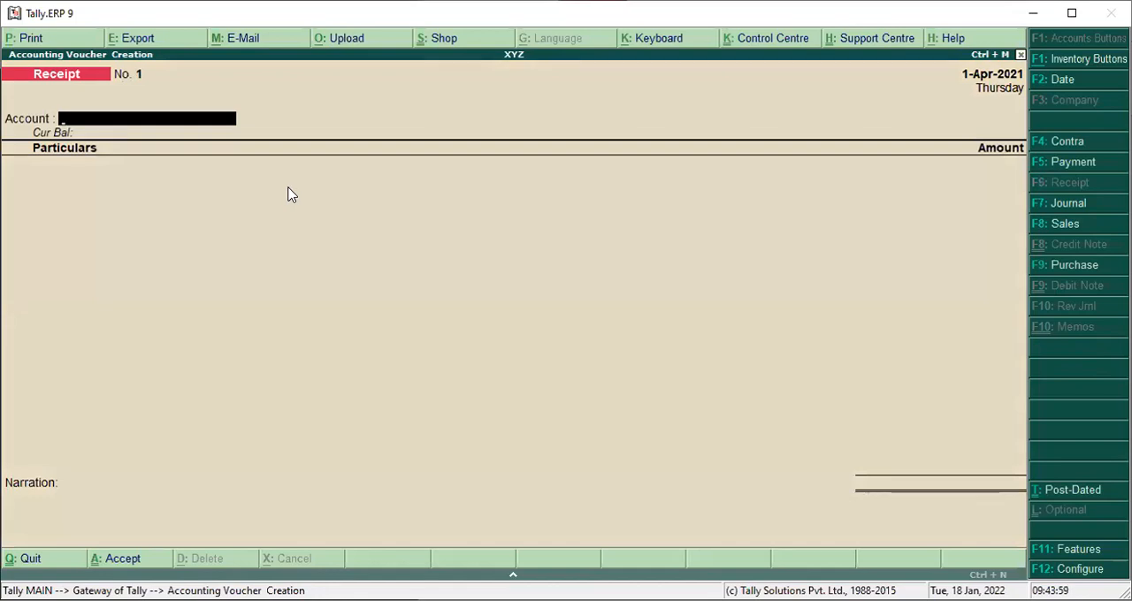
pyautogui.write('N')
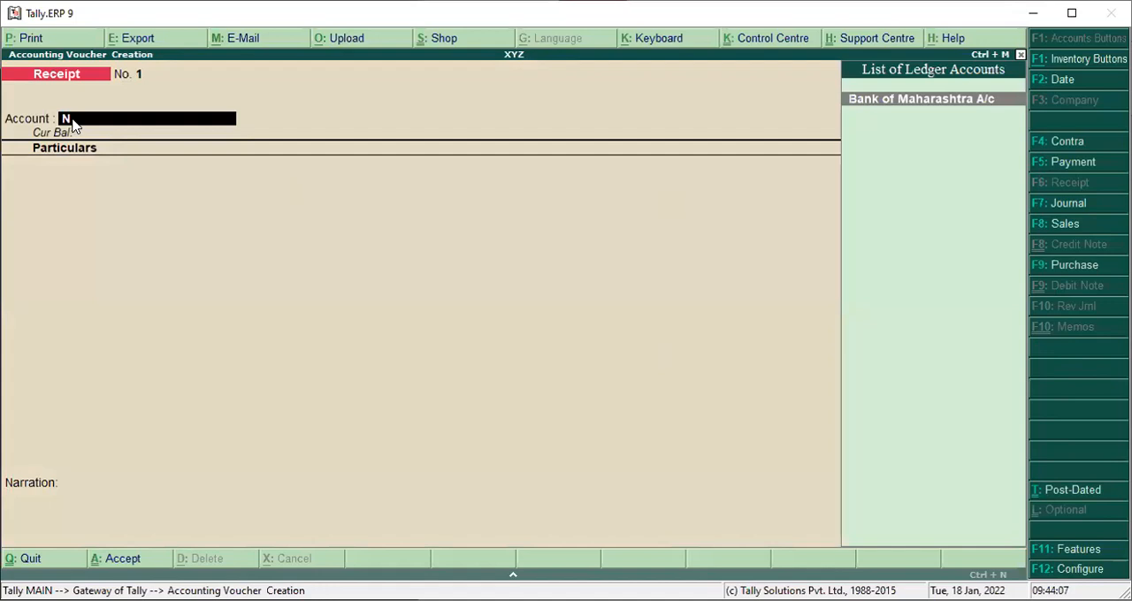
pyautogui.press('BackSpace')
pyautogui.press('Down')
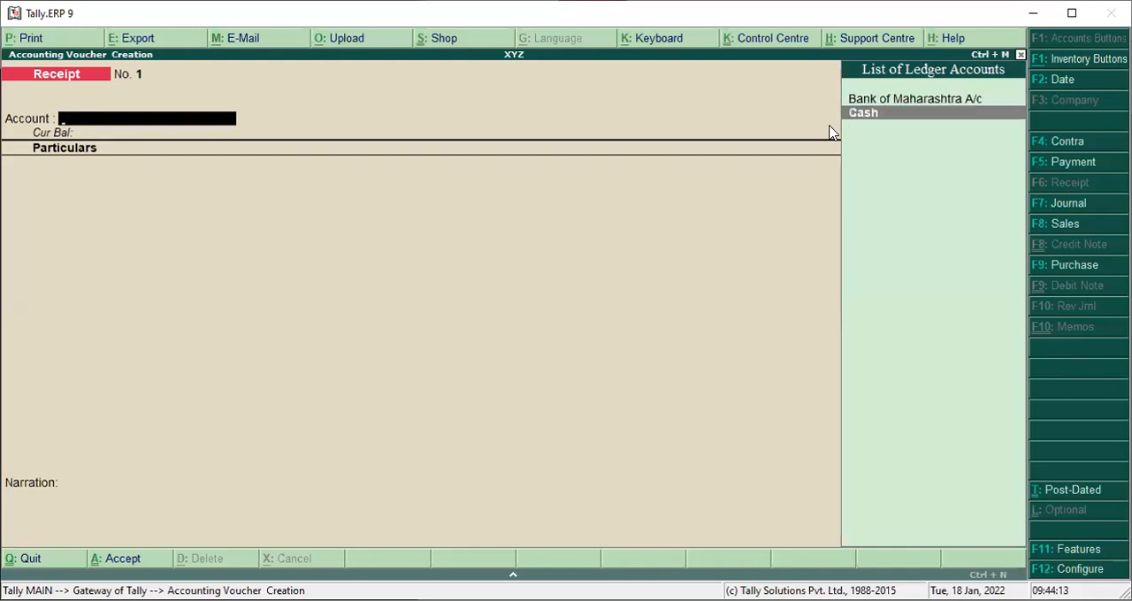
pyautogui.press('Return')
# Create a new ledger from the receipt's particulars line, named with the owner's name followed by "Capital A/c".
pyautogui.write('N')
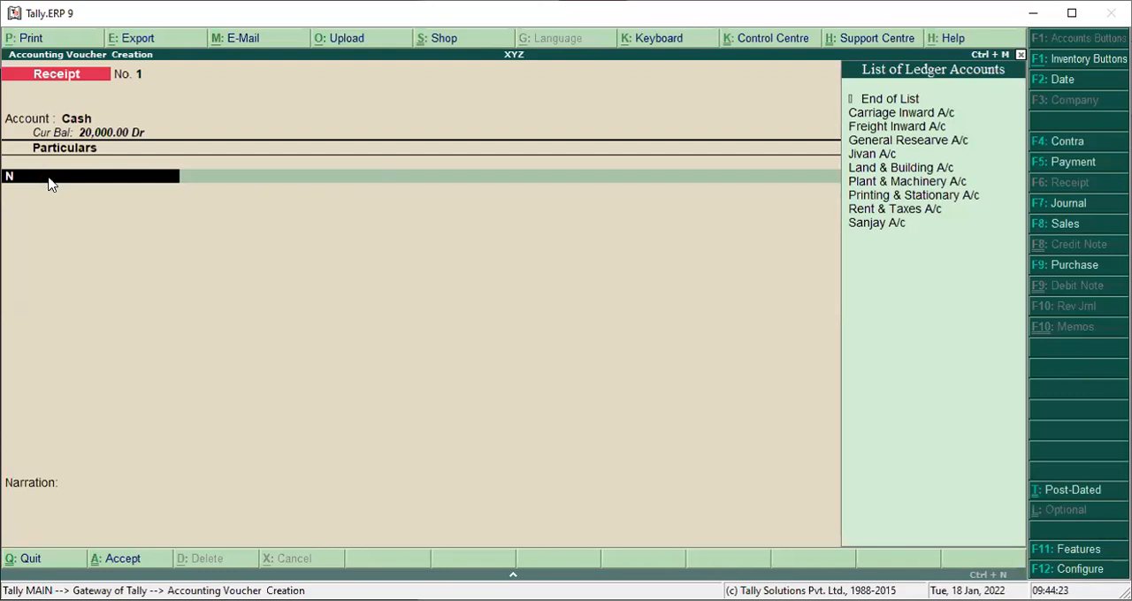
pyautogui.hotkey('alt', 'c')
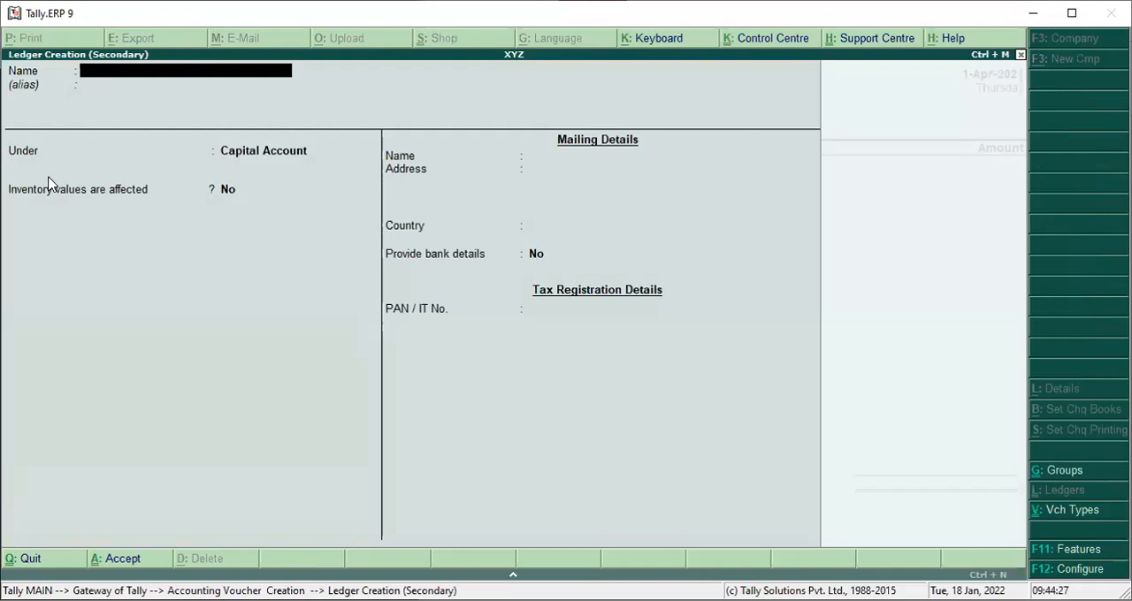
pyautogui.write('Narendra')
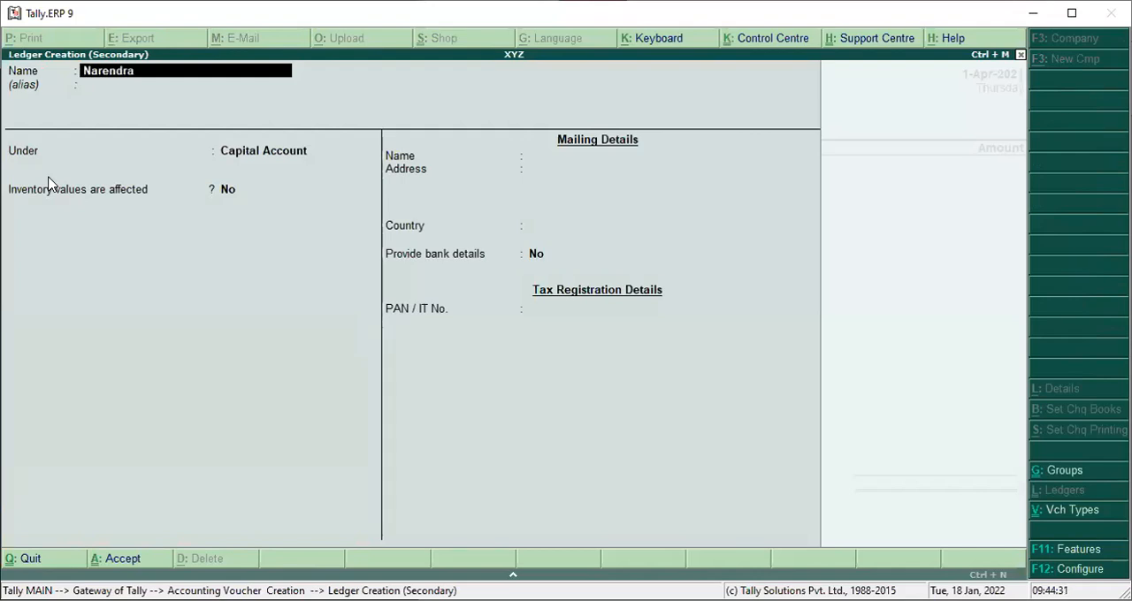
pyautogui.write(' Capital A/c')
pyautogui.press('Return')
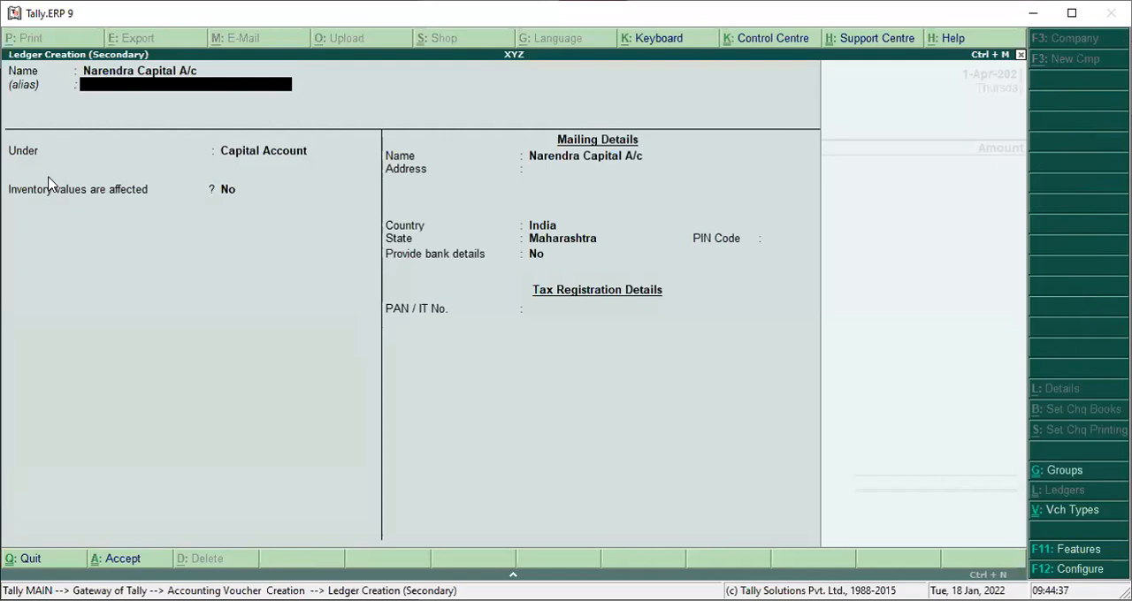
# Keep the new ledger under Capital Account with the default mailing details and save it.
pyautogui.press('Return')
pyautogui.press('Return')
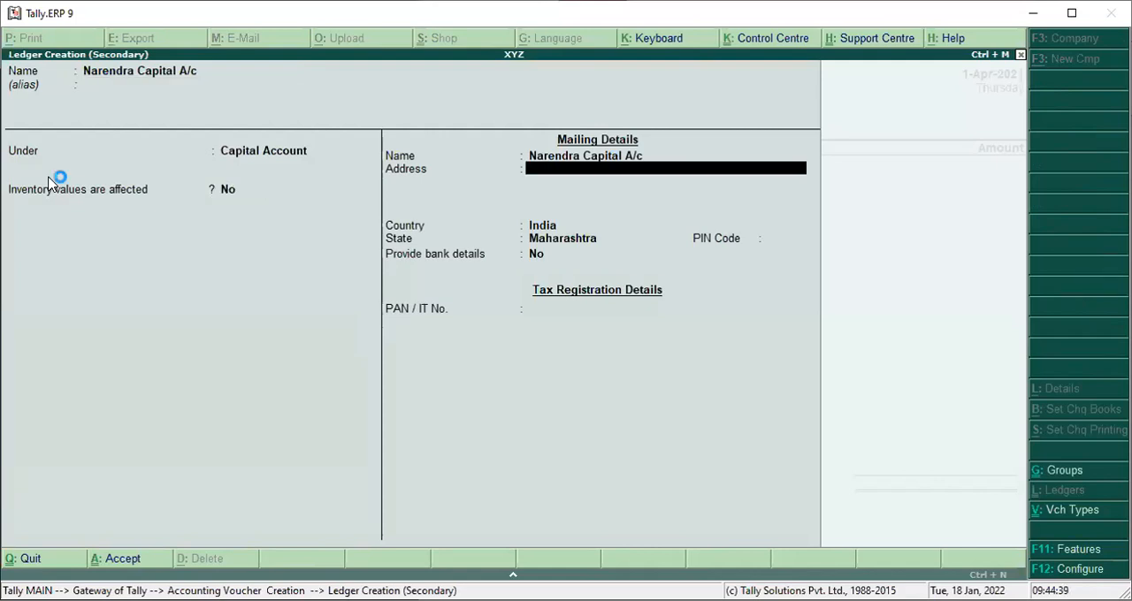
pyautogui.press('Return')
pyautogui.press('Return')
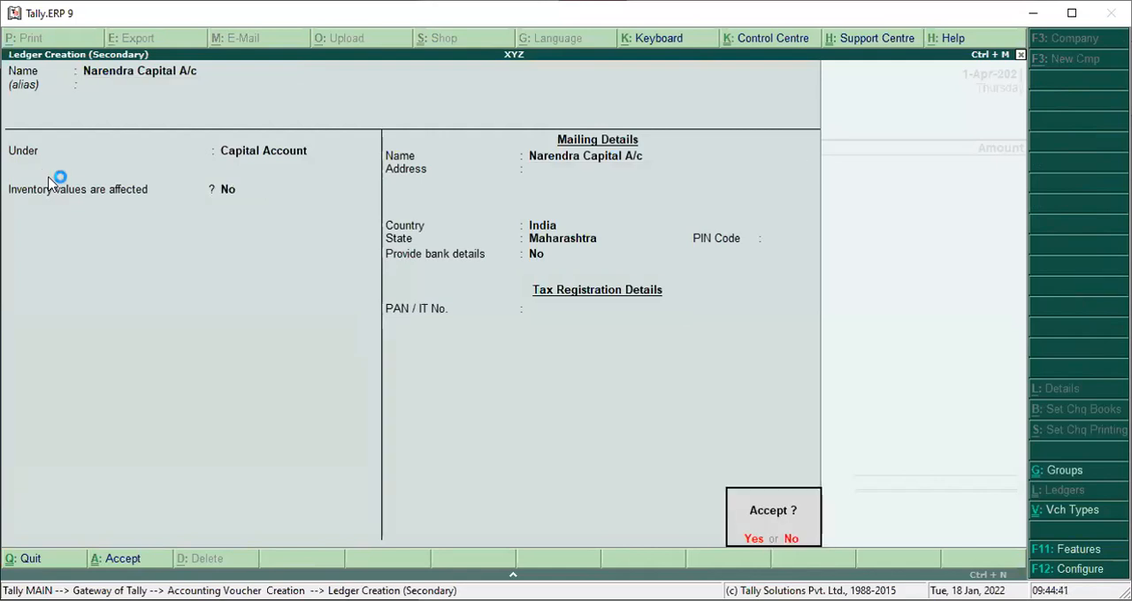
pyautogui.press('Return')
# Enter 80,000 as the amount received from the capital account.
pyautogui.write('80,0')
pyautogui.write('0000')
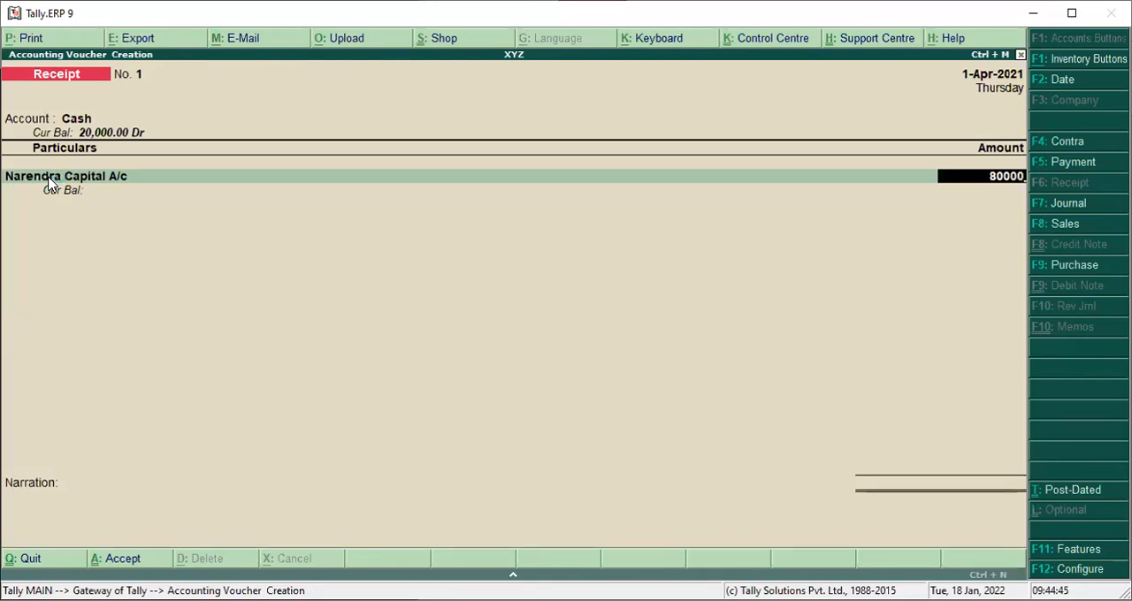
pyautogui.press('Return')
# Add the narration "Being Started Business" to the receipt voucher and save the voucher.
pyautogui.write('S')
pyautogui.press('BackSpace')
pyautogui.write('Being Started Busines')
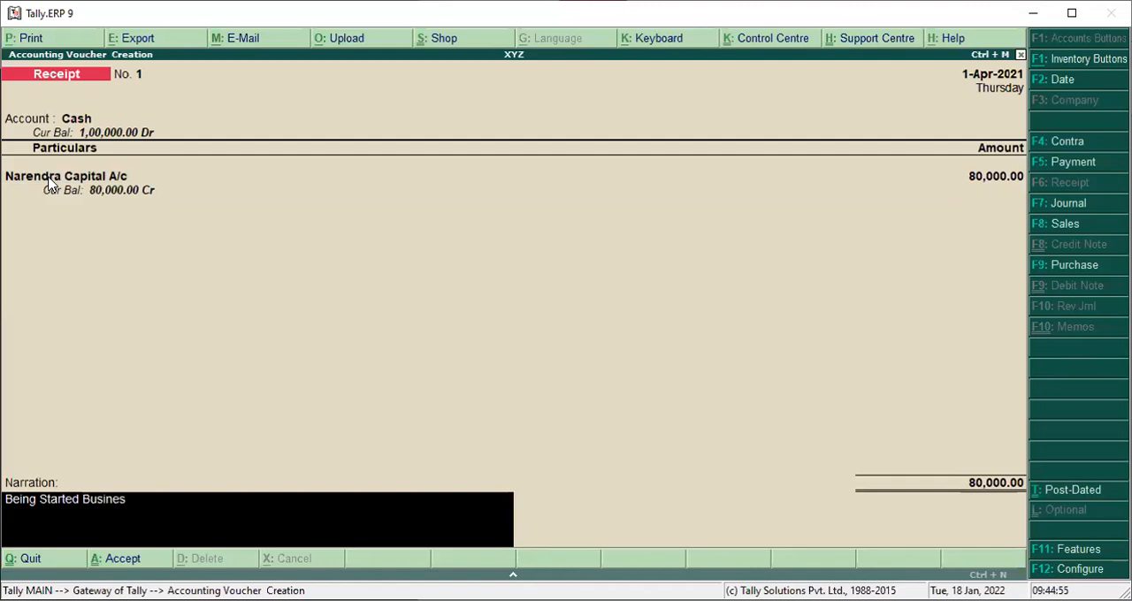
pyautogui.write('s')
pyautogui.press('Return')
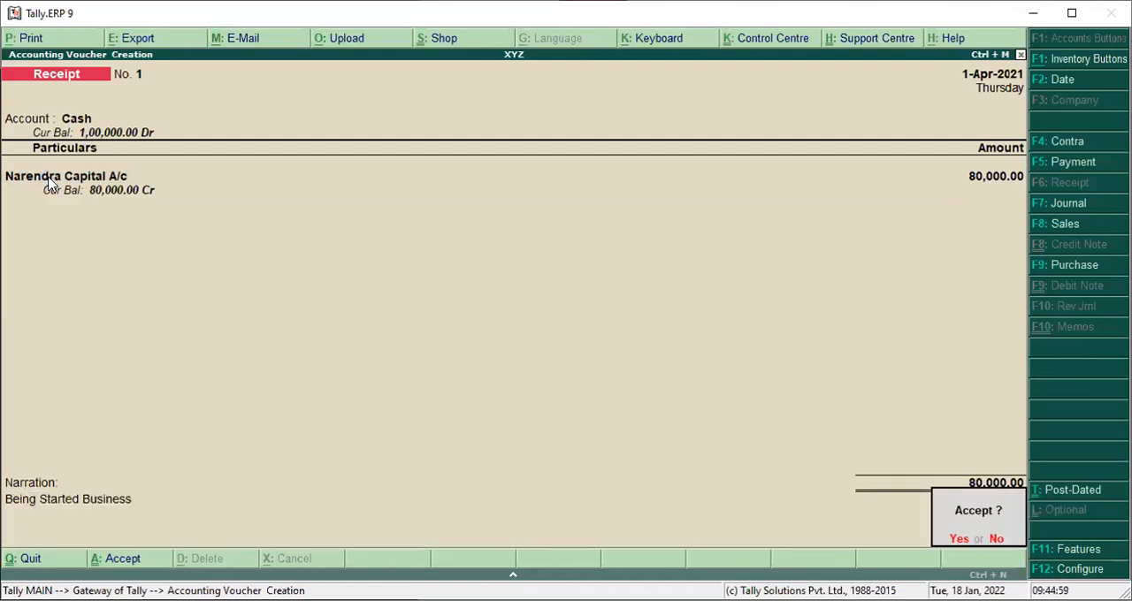
pyautogui.press('Return')
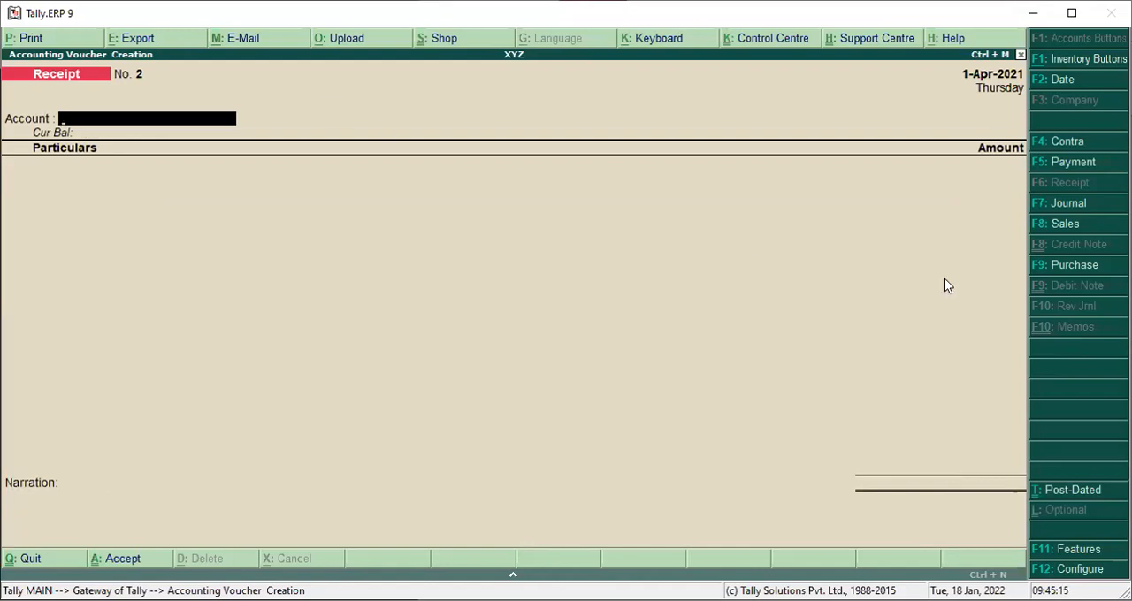
# Start a Purchase voucher without supplier invoice details and create a credit-side ledger named with the supplier's name followed by "A/c".
pyautogui.click(1041, 272)
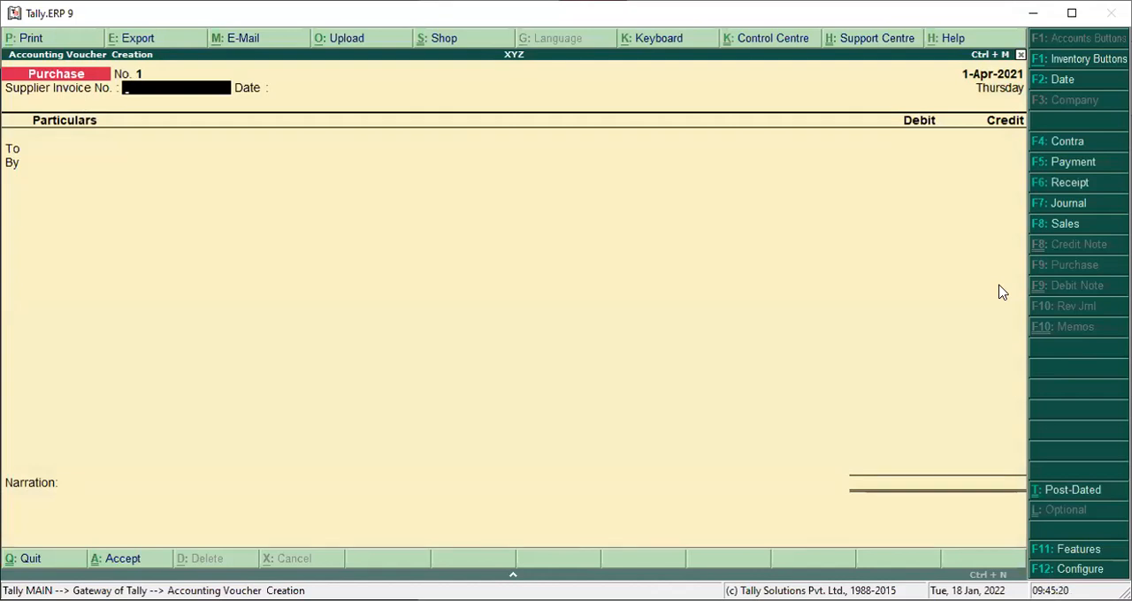
pyautogui.press('Return')
pyautogui.press('Return')
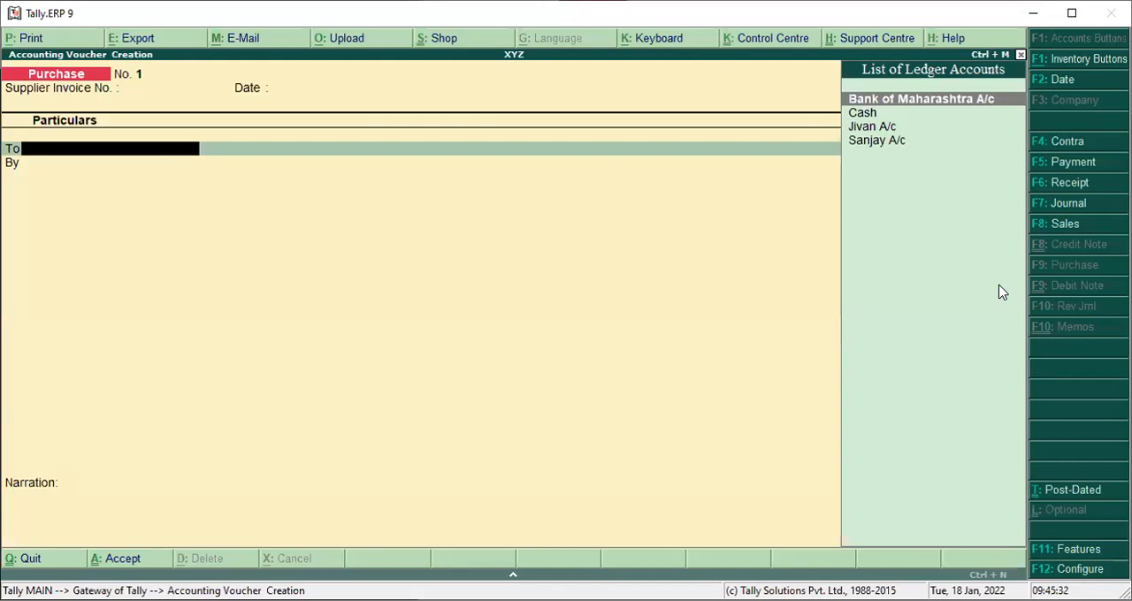
pyautogui.hotkey('alt', 'c')
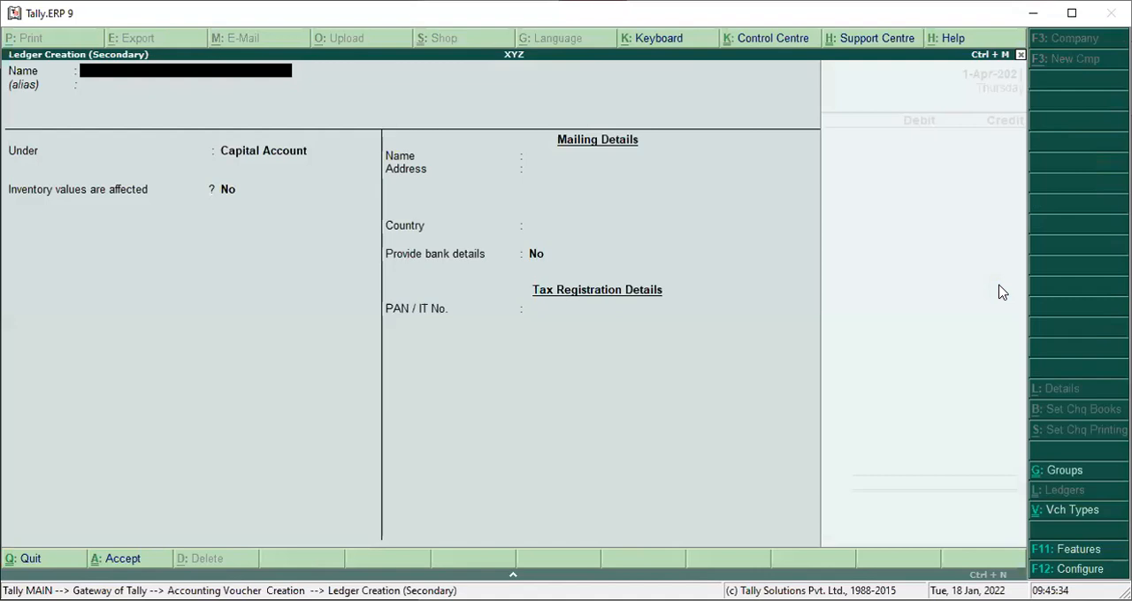
pyautogui.write('Kiran A/c')
pyautogui.press('Return')
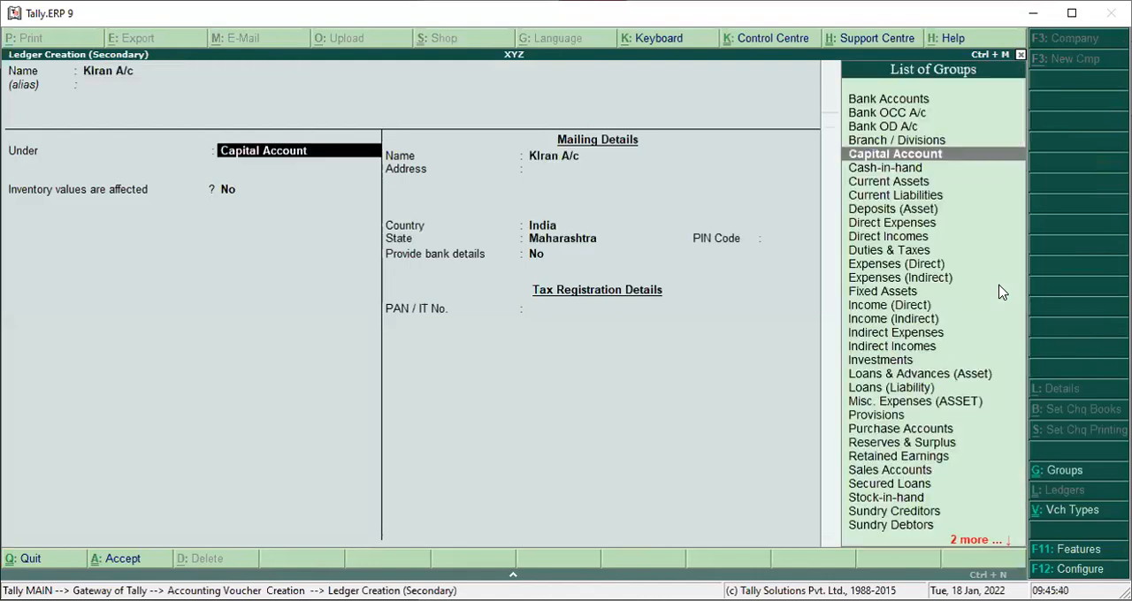
# Place the supplier's ledger under Sundry Creditors, keep the remaining defaults, and save it as the purchase voucher's credited party.
pyautogui.write('S')
pyautogui.press('Down')
pyautogui.press('Down')
pyautogui.press('Down')
pyautogui.press('Down')
pyautogui.press('Return')
pyautogui.press('Return')
pyautogui.press('Return')
pyautogui.press('Return')
pyautogui.press('Return')
pyautogui.press('Return')
pyautogui.press('Return')
pyautogui.press('Return')
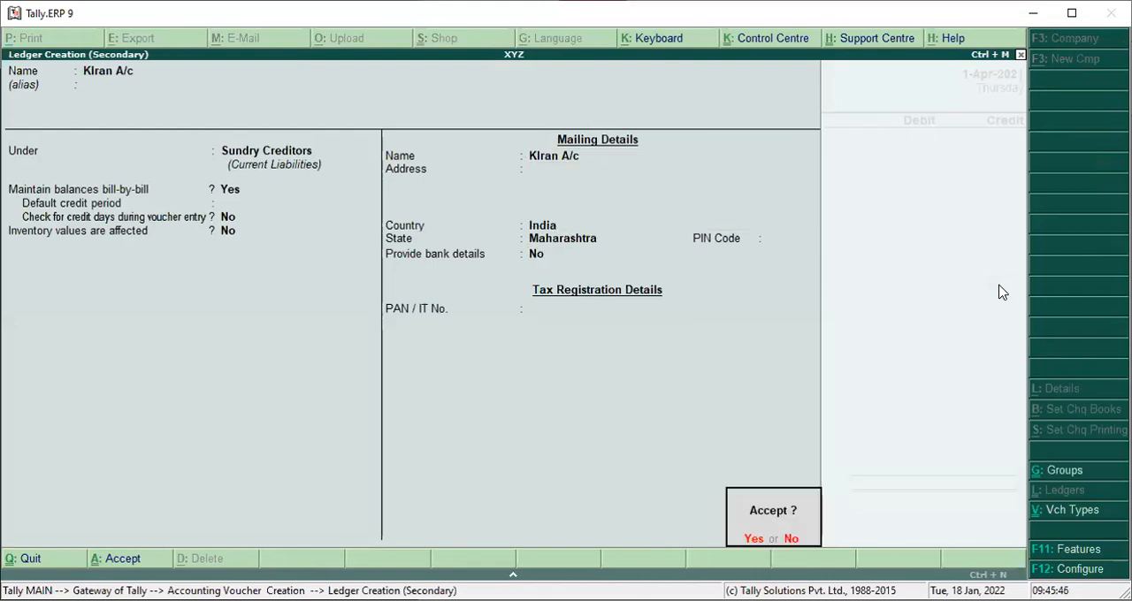
pyautogui.press('Return')
pyautogui.press('Return')
pyautogui.press('Return')
pyautogui.press('Return')
pyautogui.press('Return')
pyautogui.press('Return')
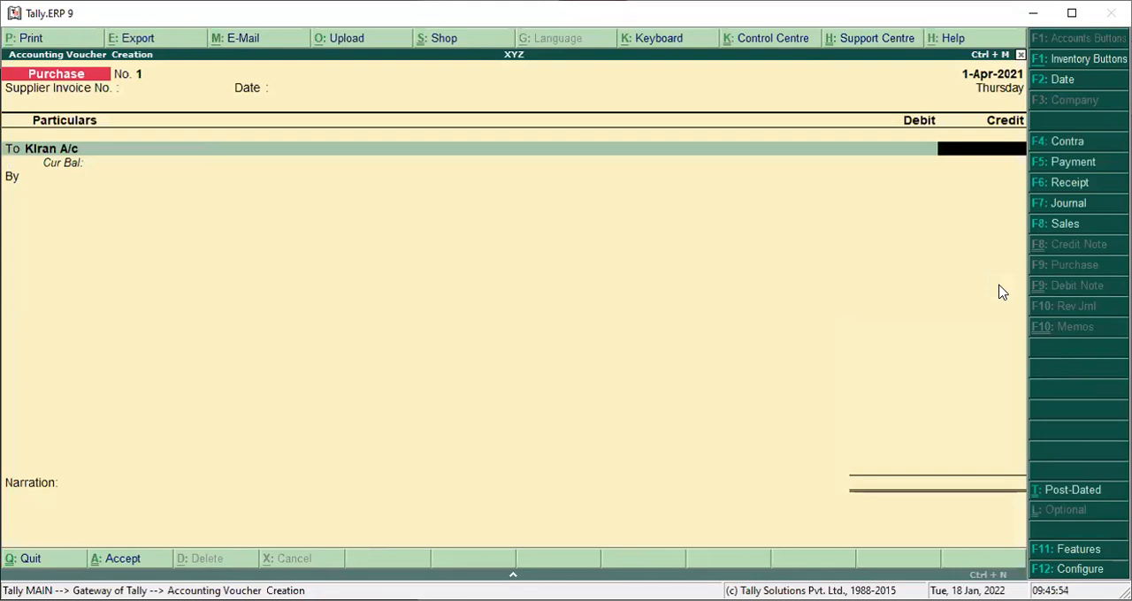
# Credit the supplier's ledger with 40,000 in the purchase voucher.
pyautogui.write('40000')
pyautogui.press('Return')
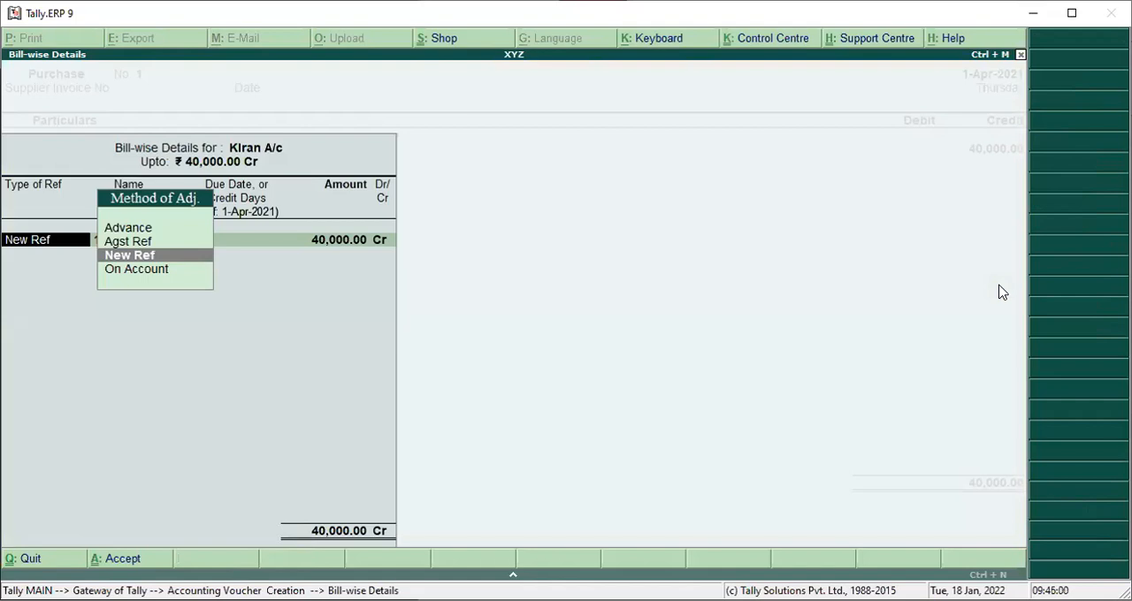
# Examine the adjustment methods offered for the supplier's bill-wise details.
pyautogui.press('Up')
pyautogui.press('Up')
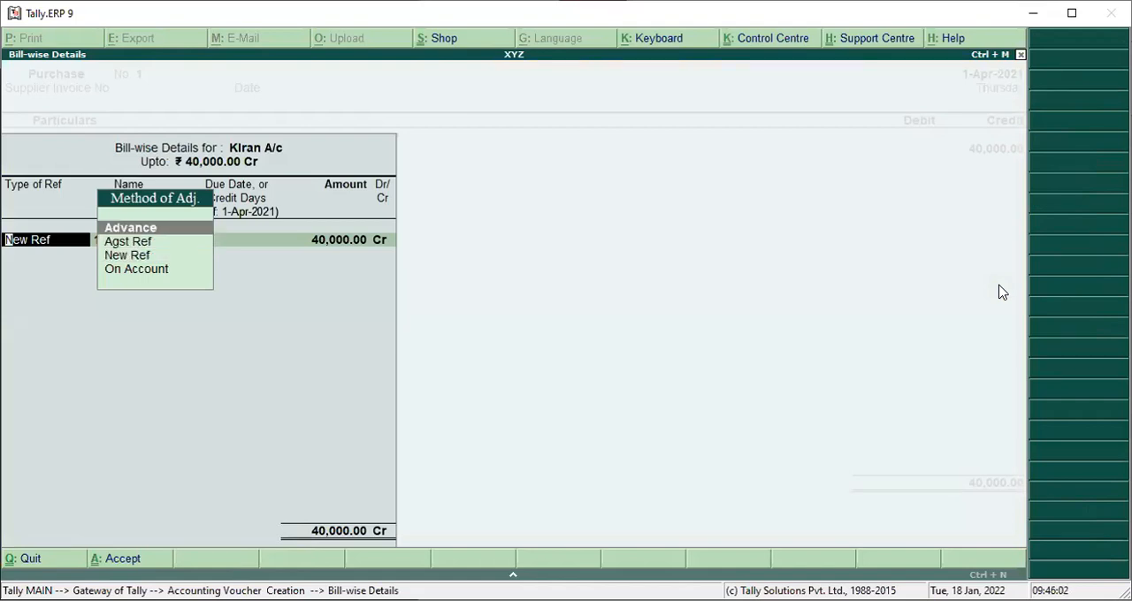
pyautogui.press('Down')
pyautogui.press('Down')
pyautogui.press('Down')
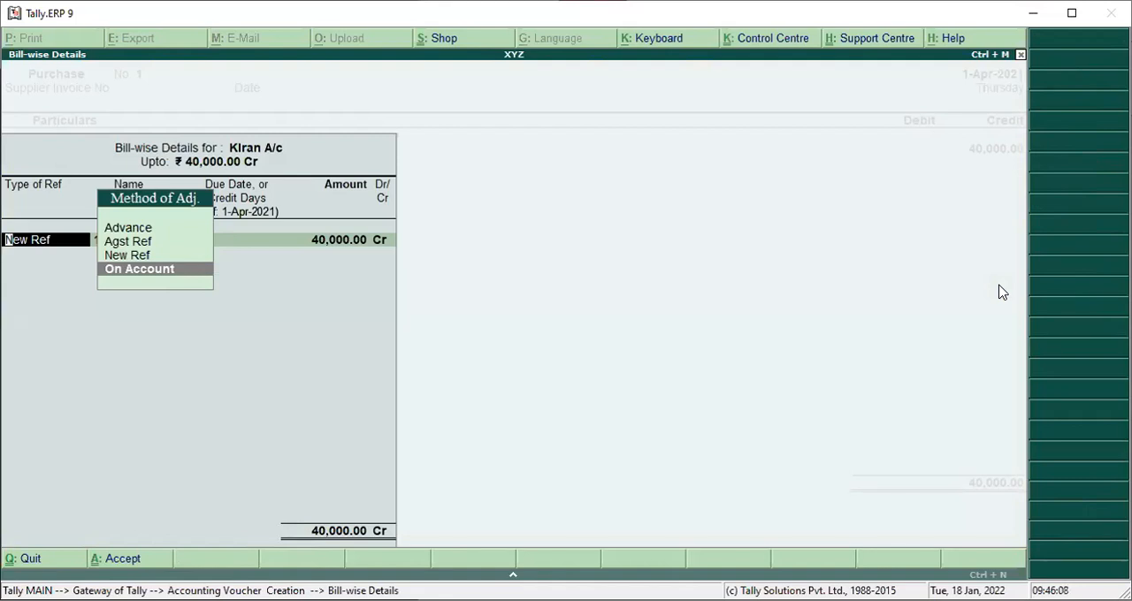
pyautogui.press('Up')
pyautogui.press('Up')
pyautogui.press('Up')
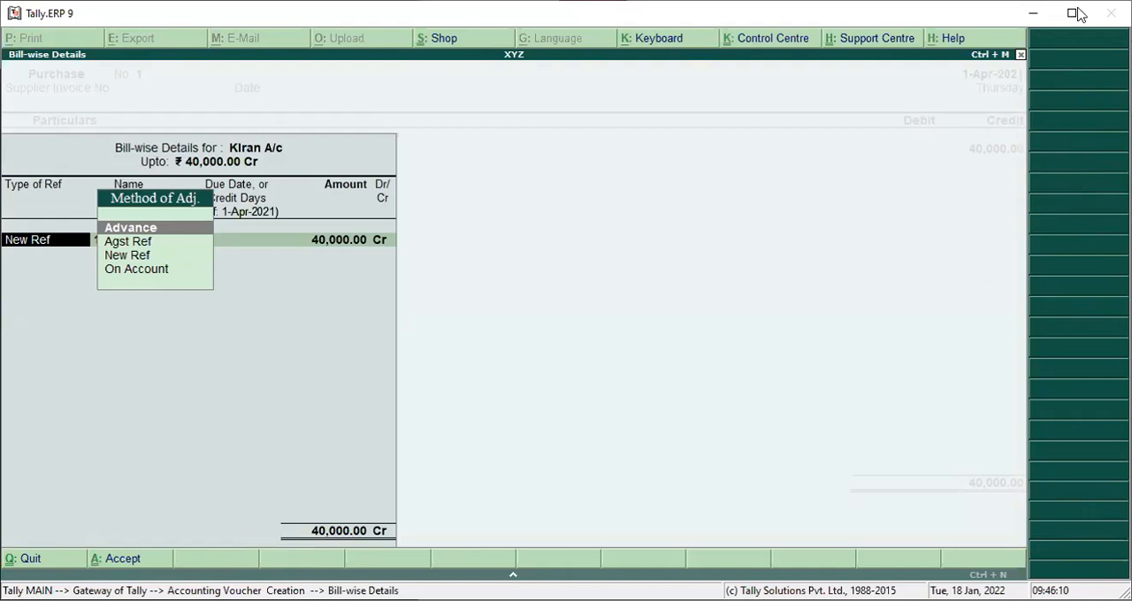
pyautogui.press('Down')
pyautogui.press('Down')
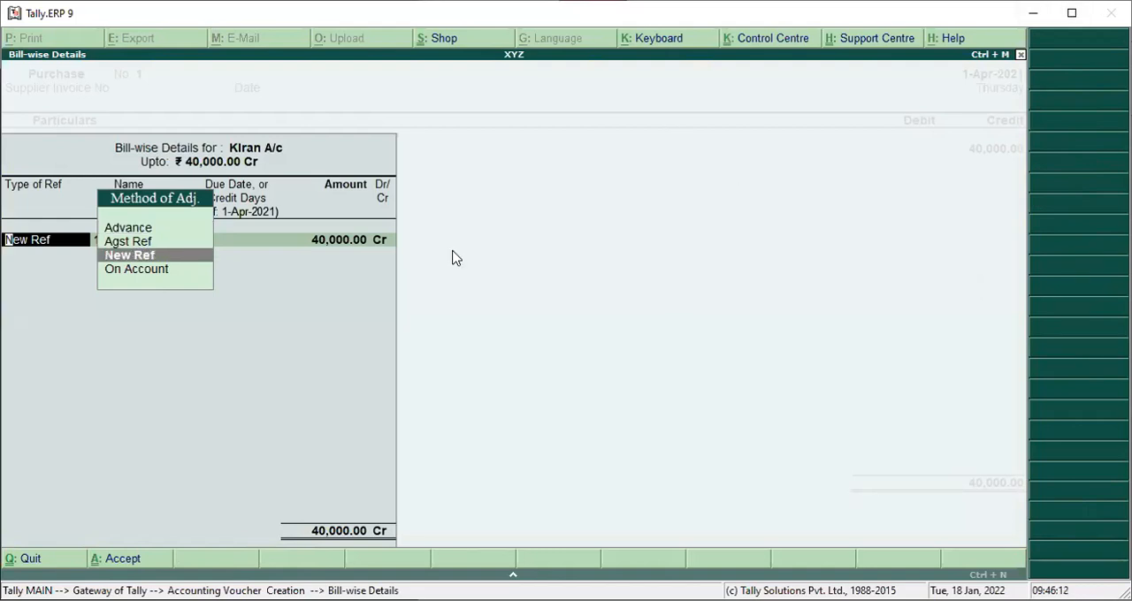
pyautogui.press('Up')
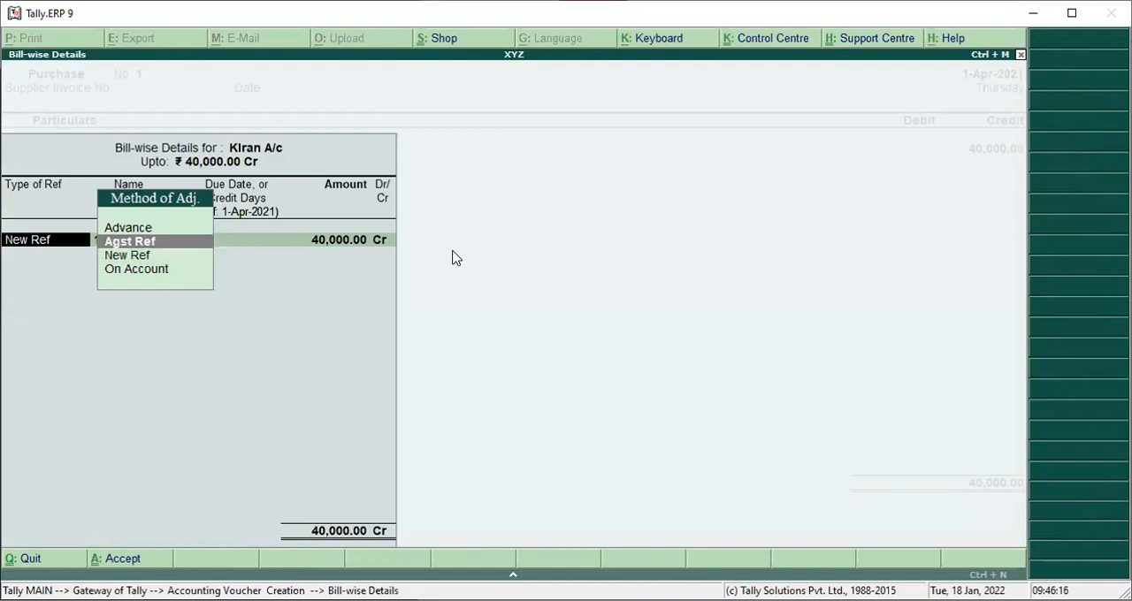
pyautogui.press('Up')
# Allocate the supplier's full 40,000 credit as On Account in the bill-wise details.
pyautogui.press('Down')
pyautogui.press('Down')
pyautogui.press('Down')
pyautogui.press('Return')
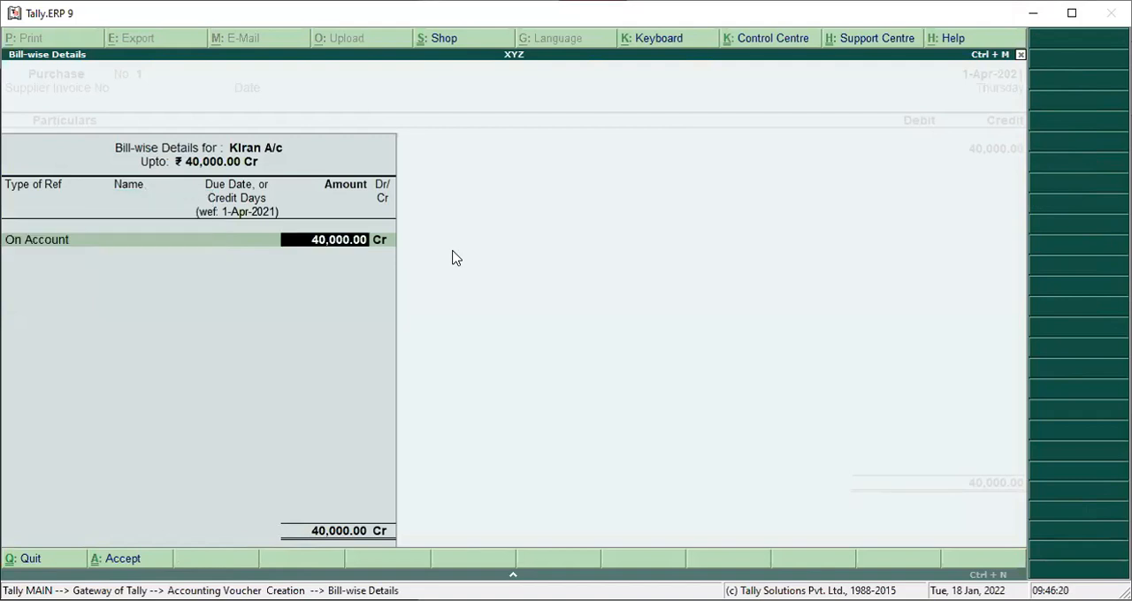
pyautogui.press('Return')
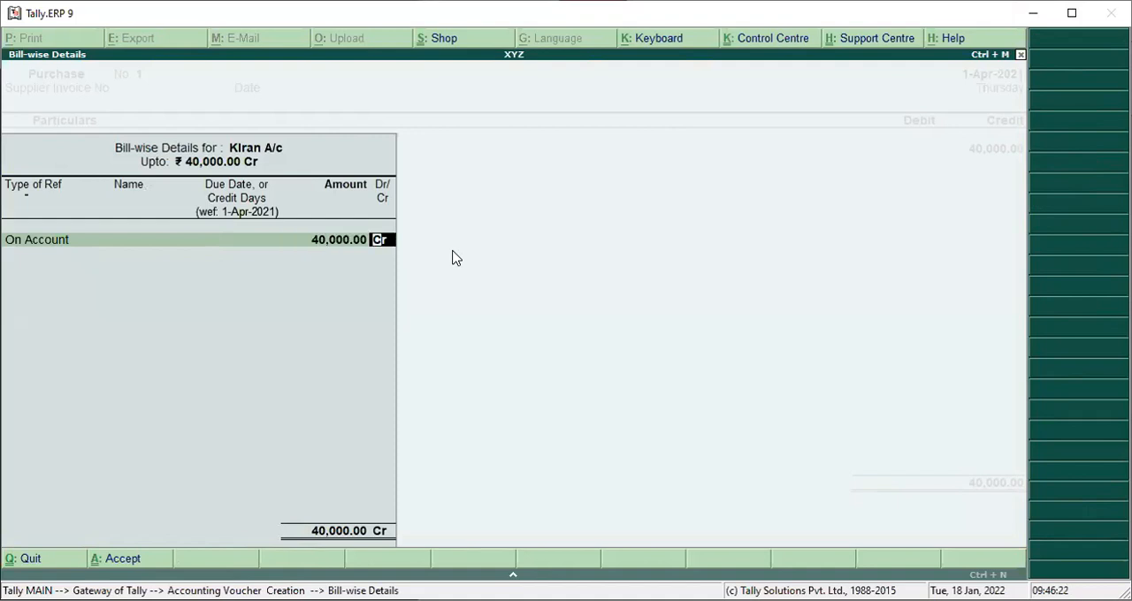
pyautogui.press('Return')
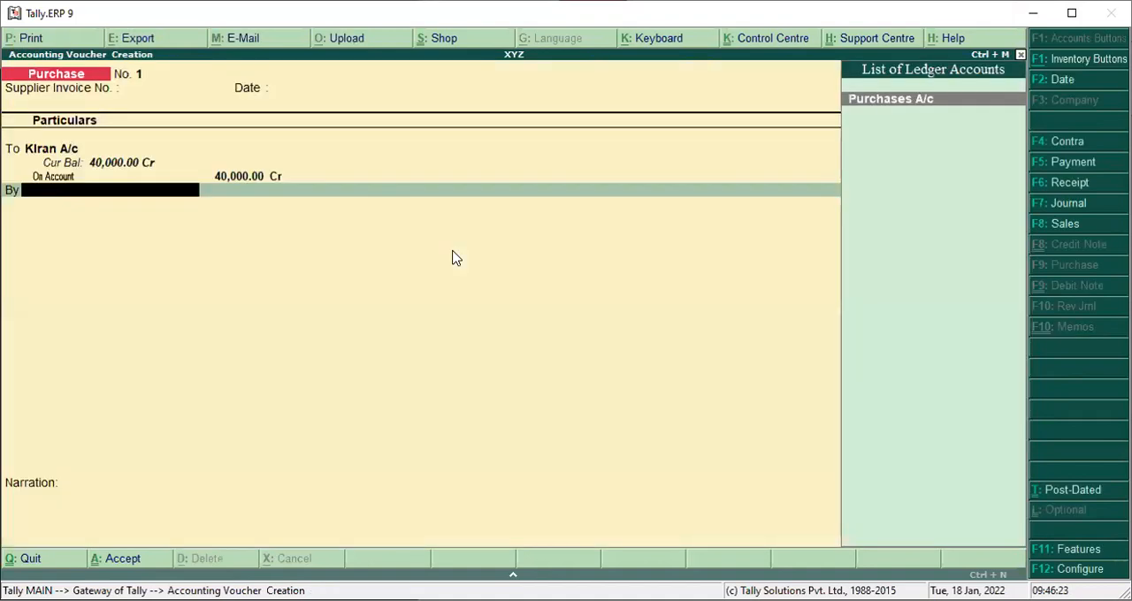
# Debit Purchases A/c with 40,000, leaving its inventory allocations empty.
pyautogui.press('Return')
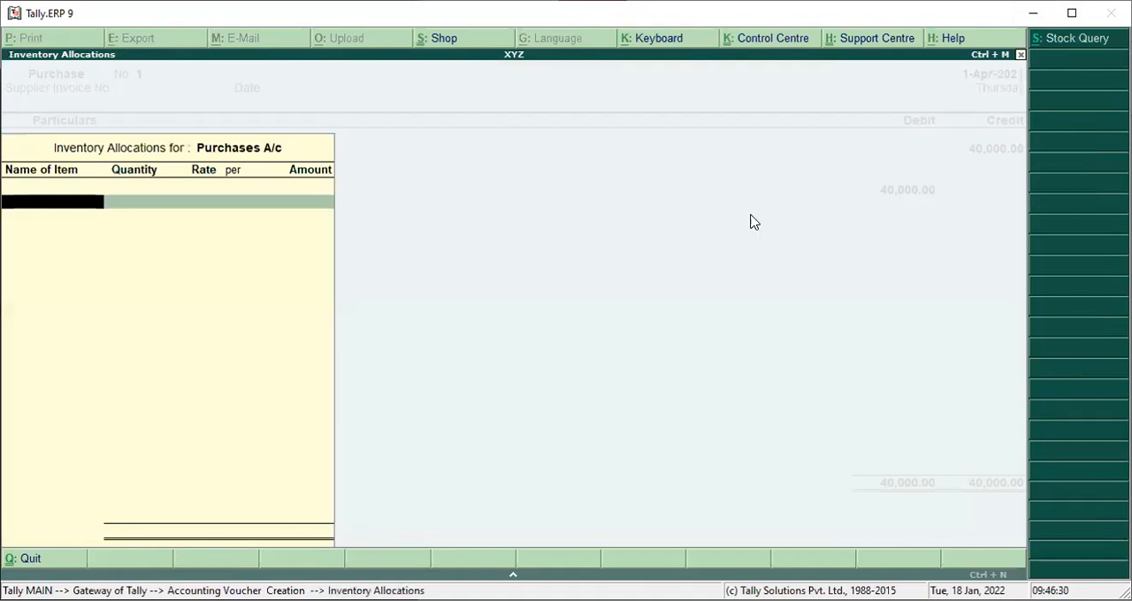
pyautogui.press('Escape')
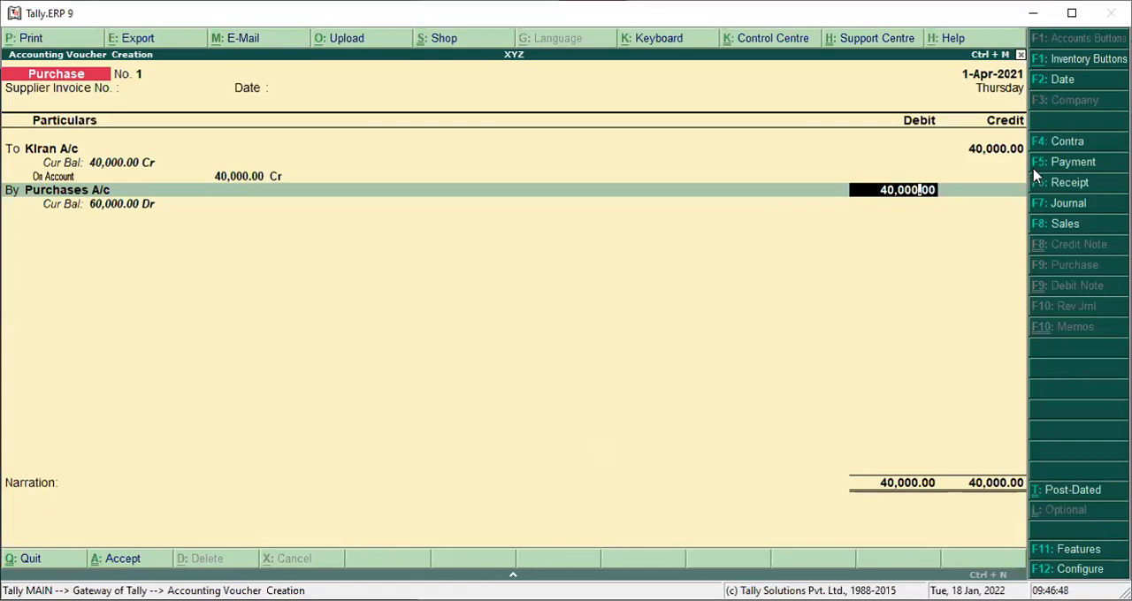
pyautogui.press('Return')
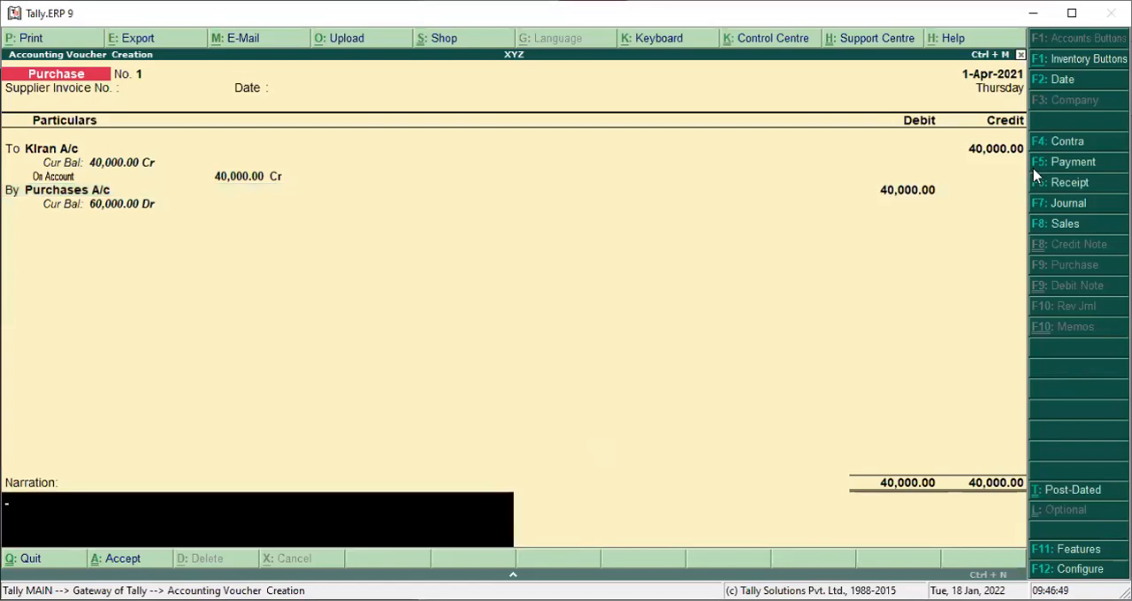
# Enter the narration "B" and save the purchase voucher.
pyautogui.write('B')
pyautogui.press('Return')
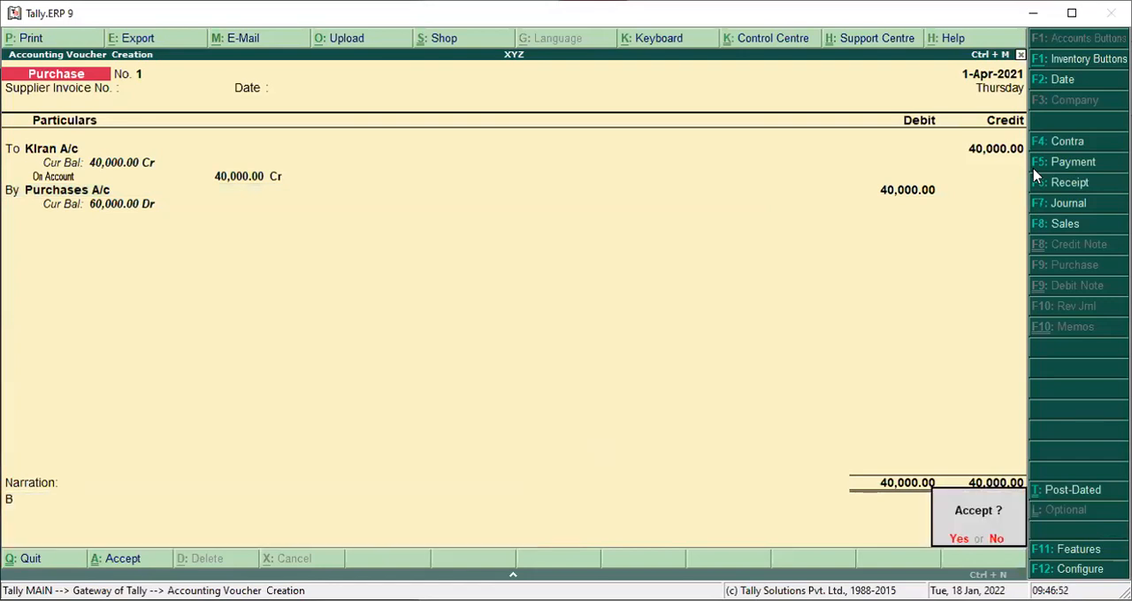
pyautogui.press('Return')
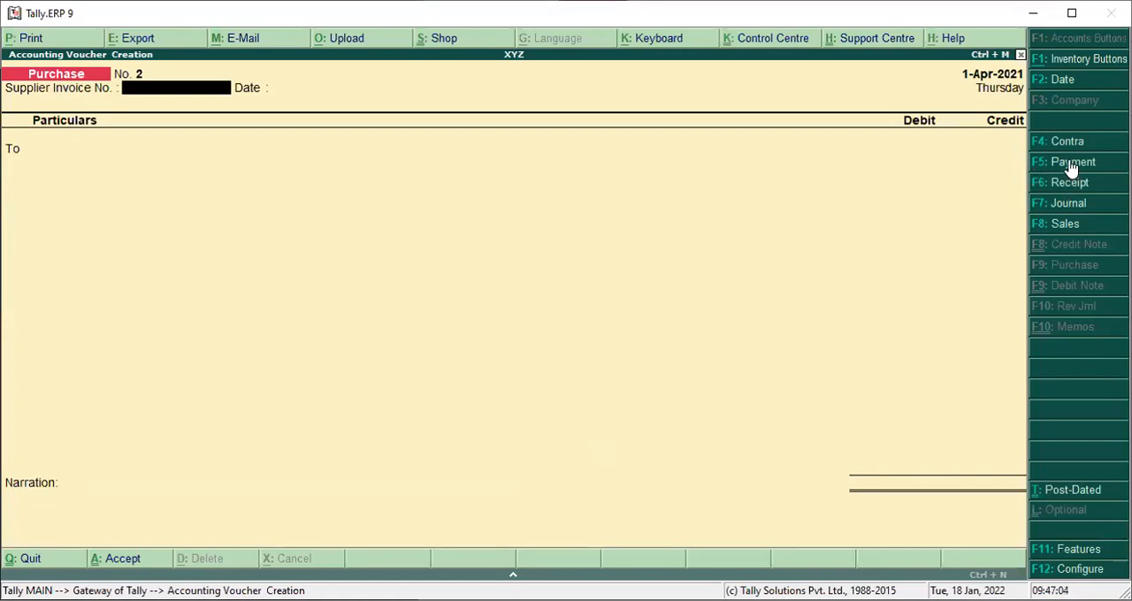
# Start a Payment voucher with Cash as the paying account.
pyautogui.click(1057, 166)
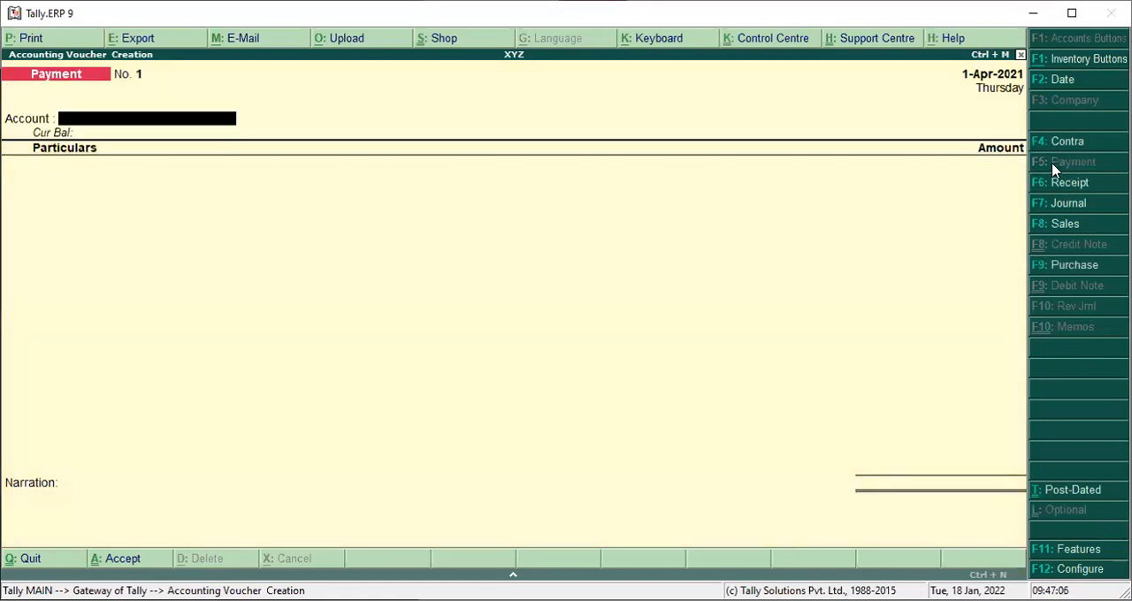
pyautogui.write('C')
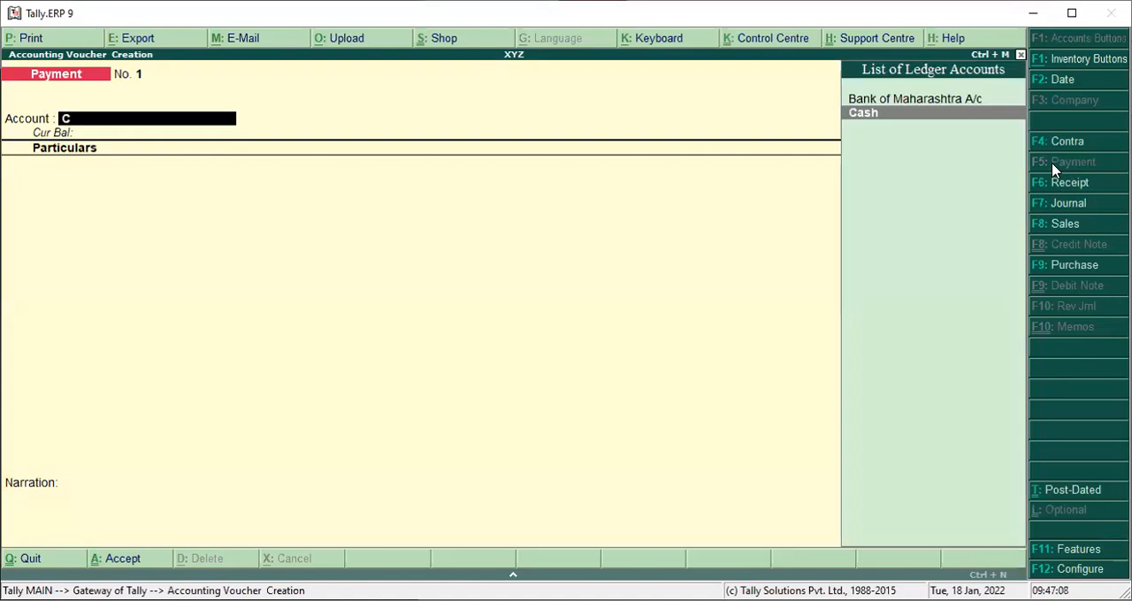
pyautogui.press('Return')
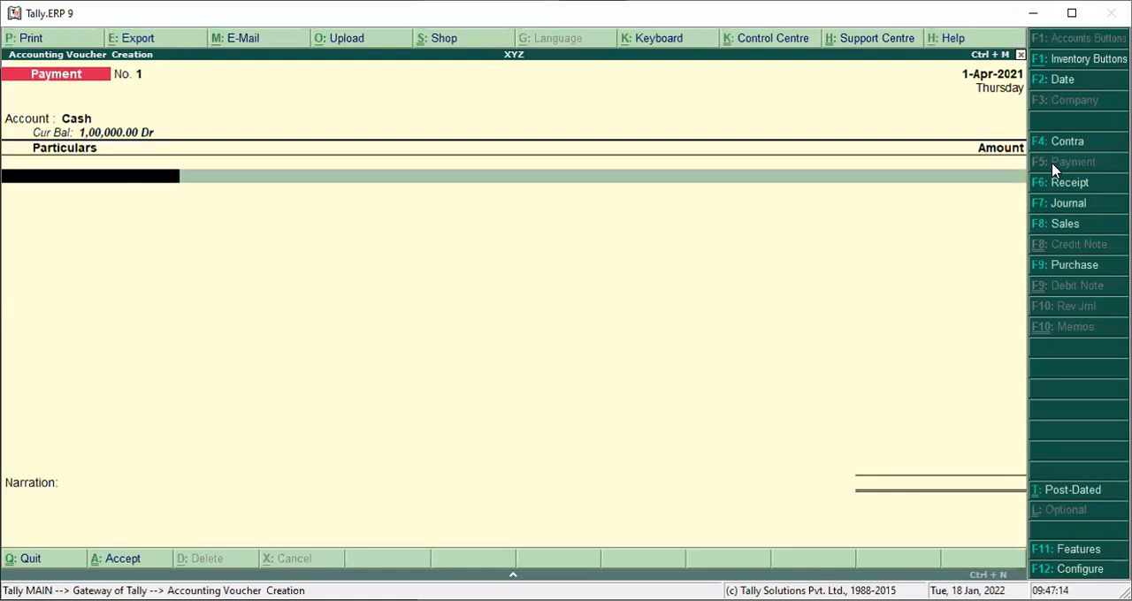
# Record a 2,000 payment to Rent & Taxes A/c and save the voucher without a narration.
pyautogui.write('R')
pyautogui.press('Return')
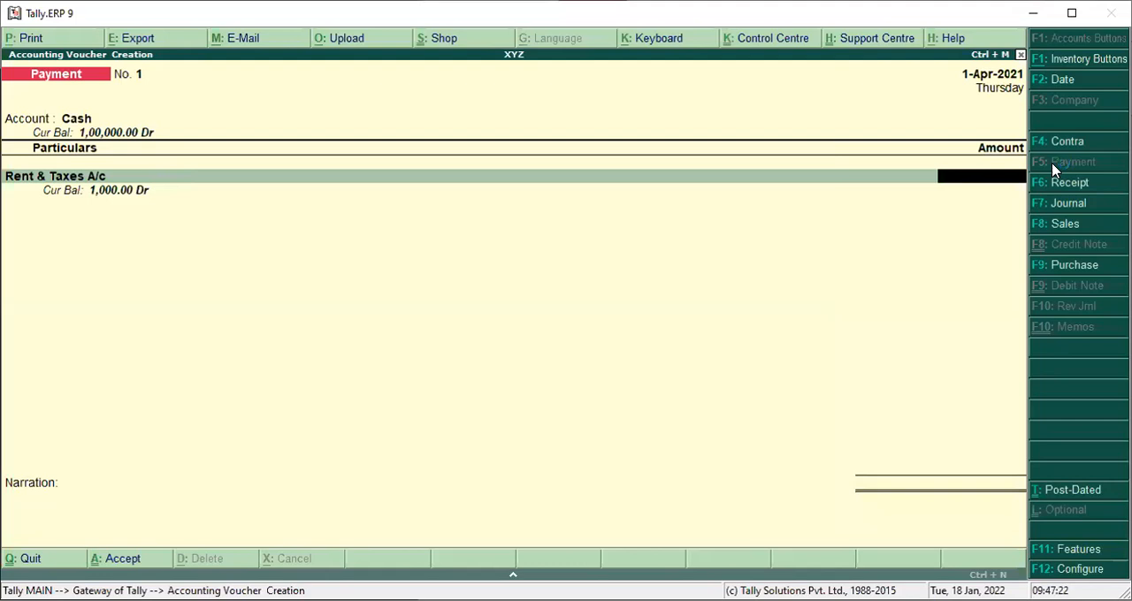
pyautogui.write('2,000')
pyautogui.press('Return')
pyautogui.press('Return')
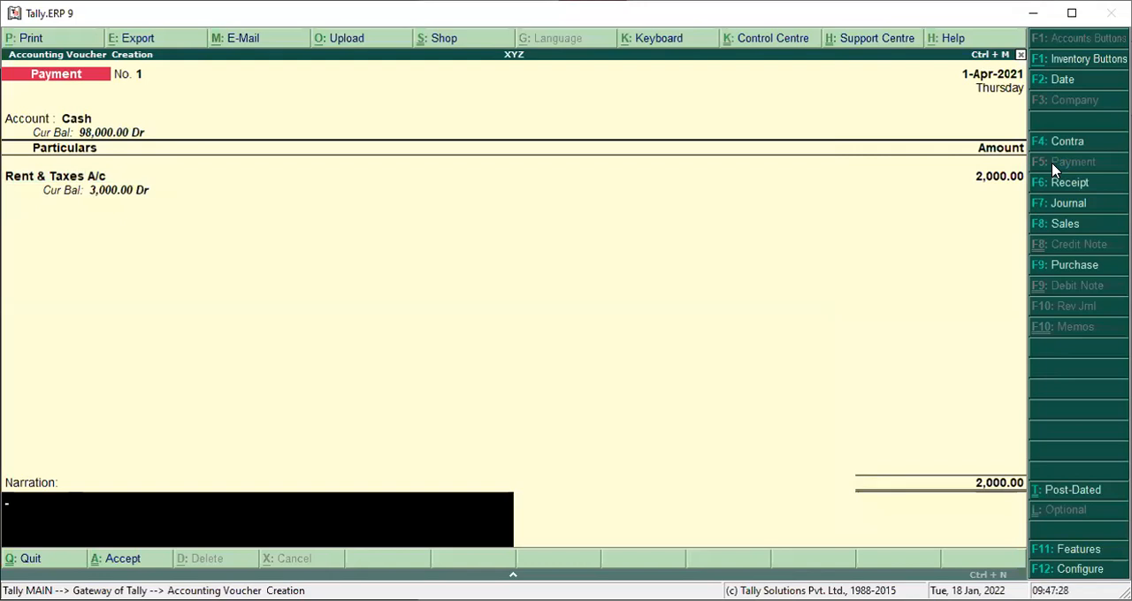
pyautogui.press('Return')
pyautogui.press('Return')
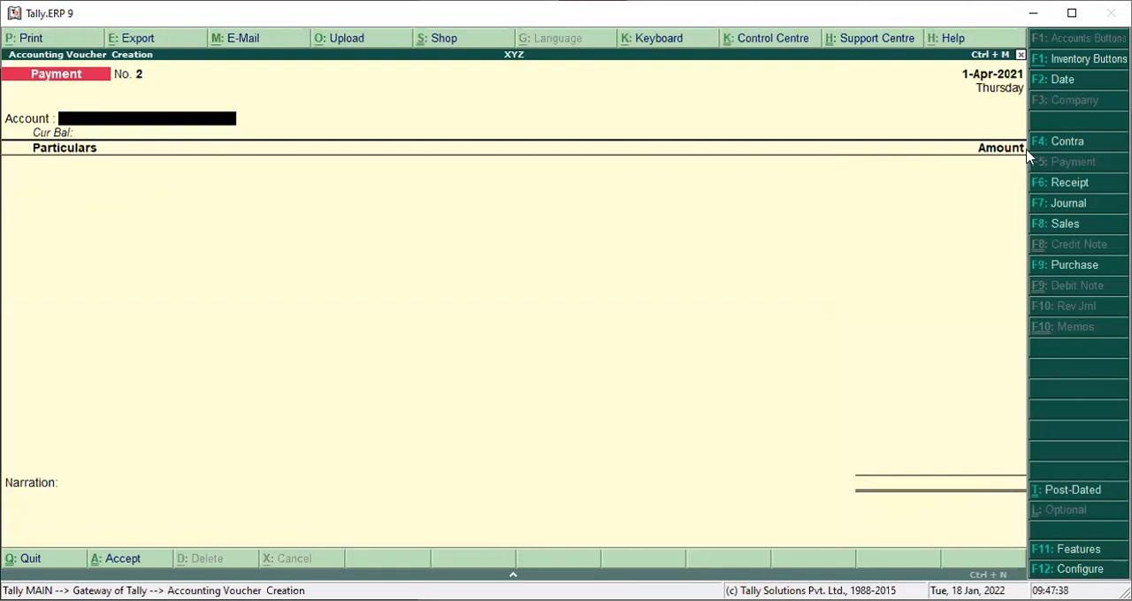
# Start a Sales voucher without a reference and create a debit-side ledger named with the customer's name followed by "A/c".
pyautogui.click(1048, 230)
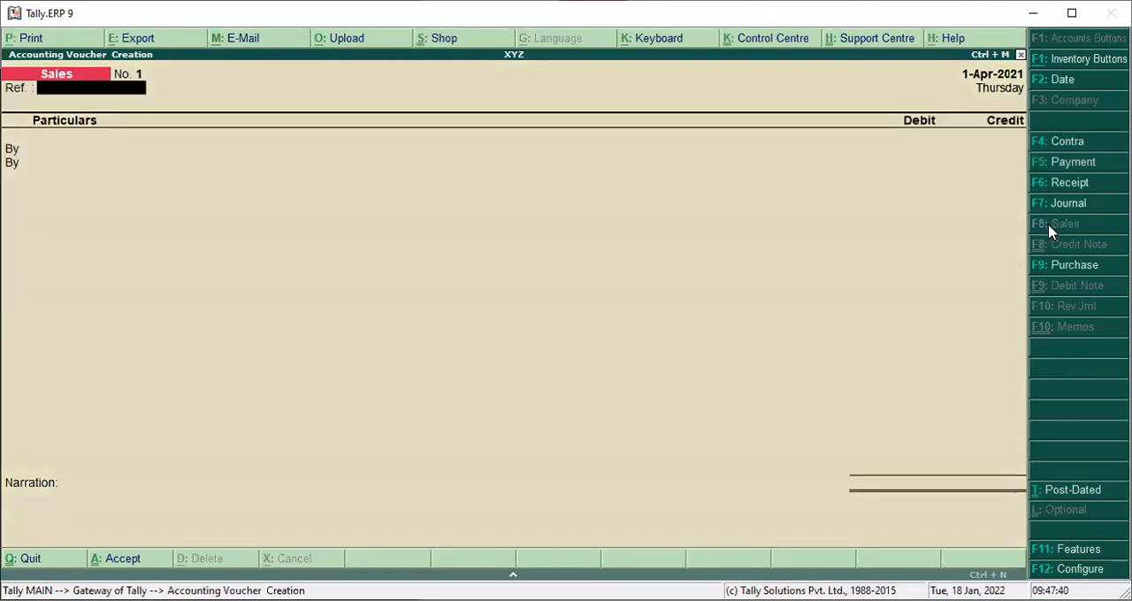
pyautogui.press('Return')
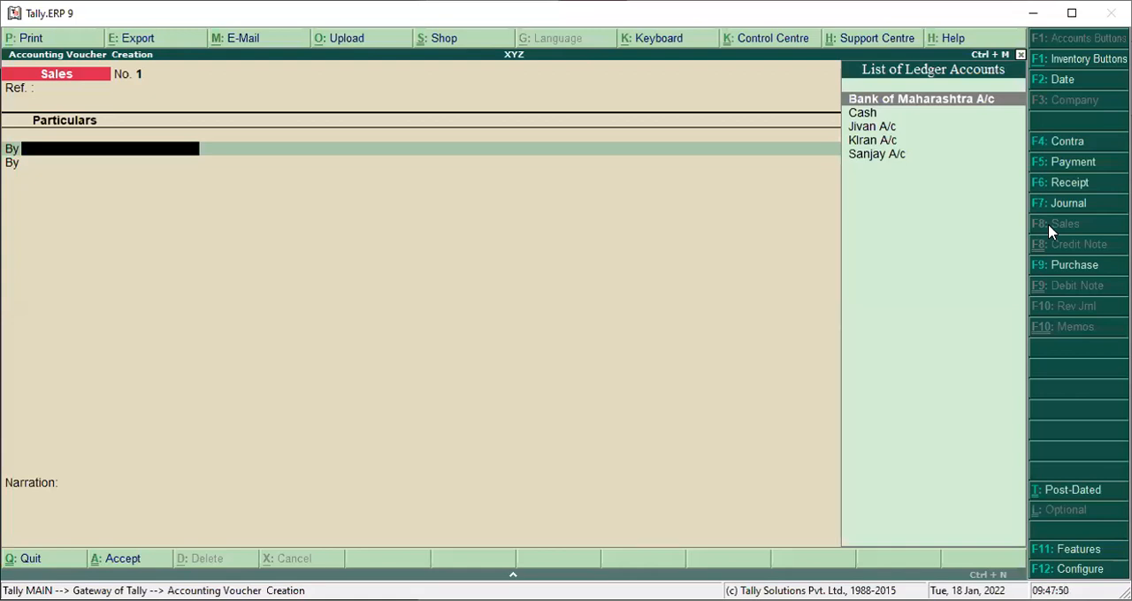
pyautogui.hotkey('alt', 'c')
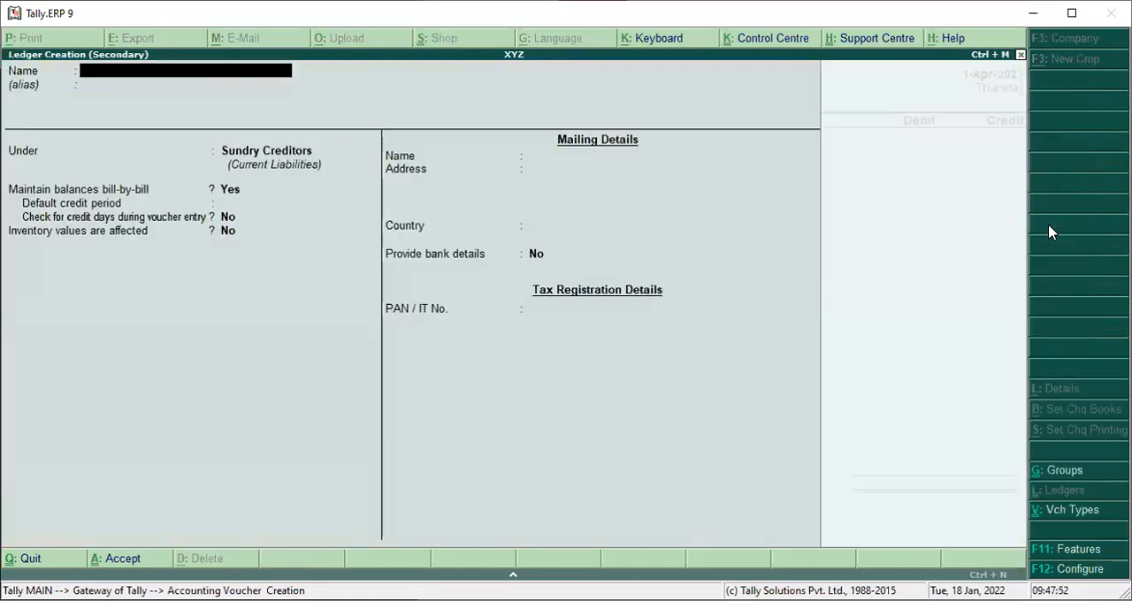
pyautogui.write('Vik')
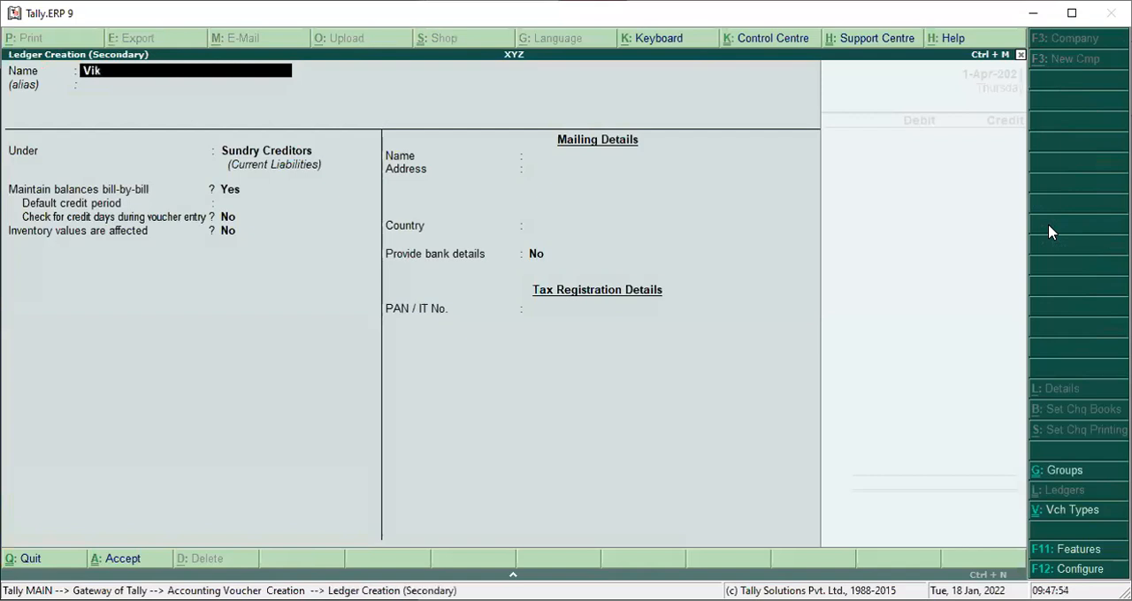
pyautogui.write('as A/c')
pyautogui.press('Return')
# Place the customer's ledger under Sundry Debtors, keep the remaining defaults, and save it.
pyautogui.press('Return')
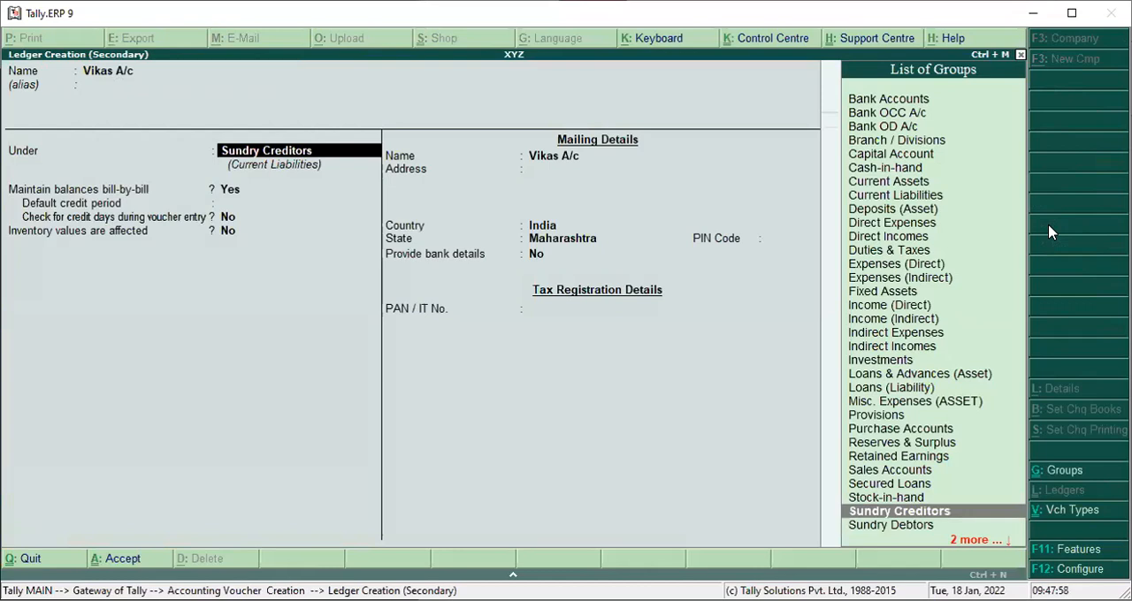
pyautogui.press('Down')
pyautogui.press('Return')
pyautogui.press('Return')
pyautogui.press('Return')
pyautogui.press('Return')
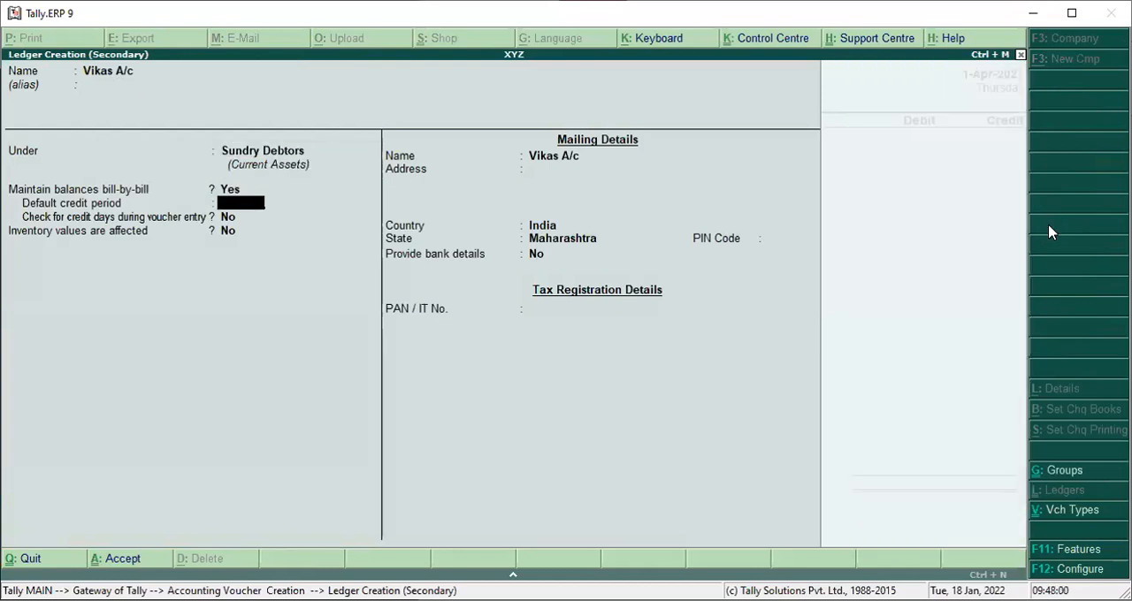
# Accept the buyer's details with their defaults, leaving the address and tax numbers blank.
pyautogui.press('Return')
pyautogui.press('Return')
pyautogui.press('Return')
pyautogui.press('Return')
pyautogui.press('Return')
pyautogui.press('Return')
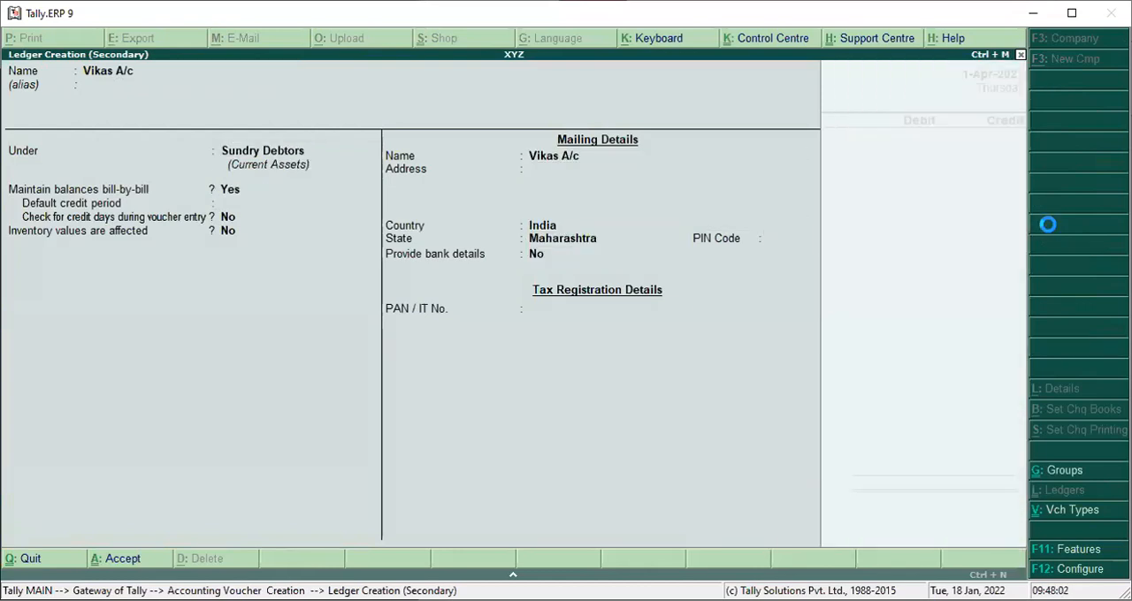
pyautogui.press('Return')
pyautogui.press('Return')
pyautogui.press('Return')
pyautogui.press('Return')
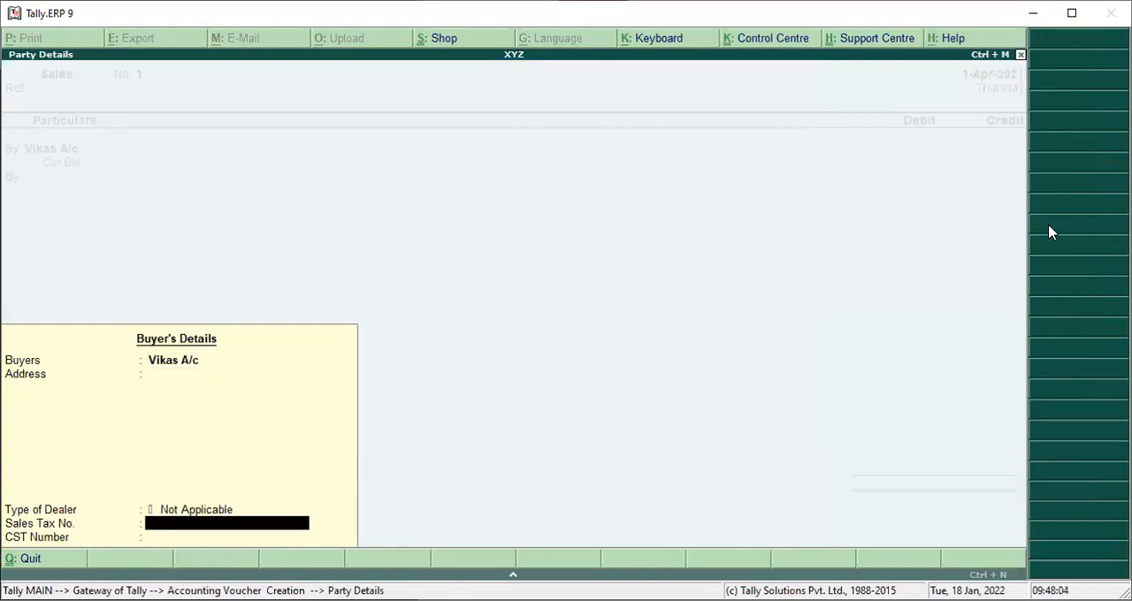
pyautogui.press('Return')
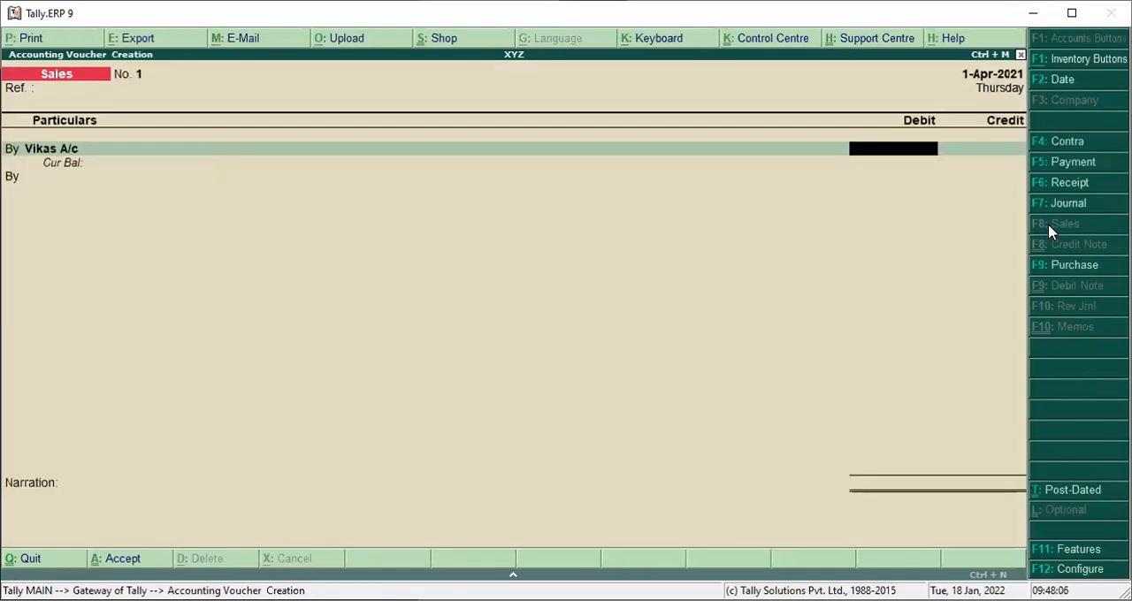
# Debit the customer's ledger with 55,000 in the sales voucher.
pyautogui.write('5500')
pyautogui.write('0')
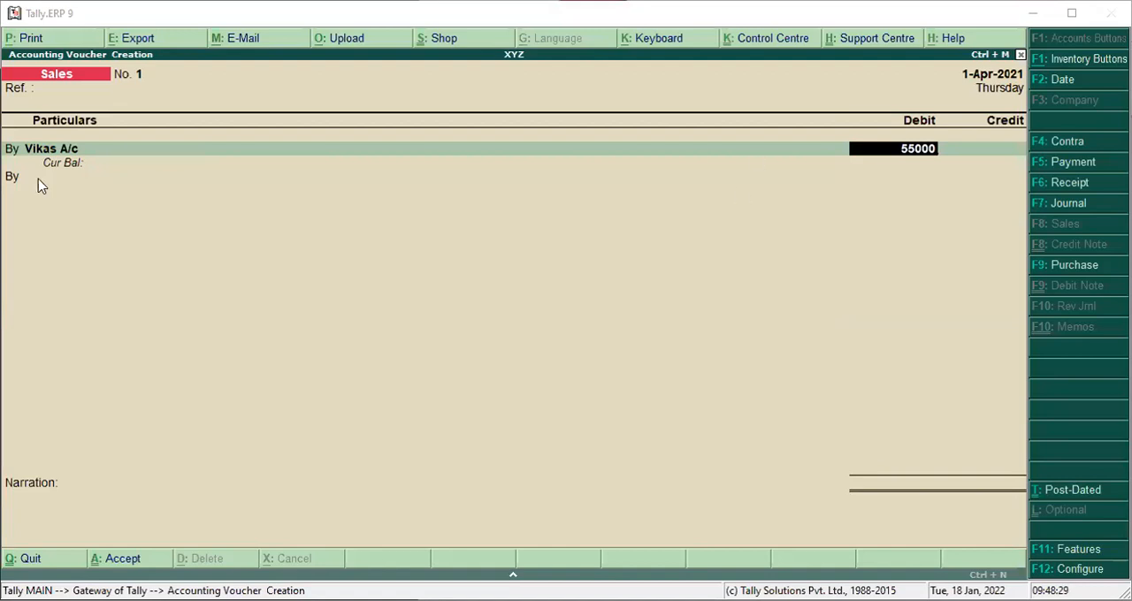
pyautogui.press('Return')
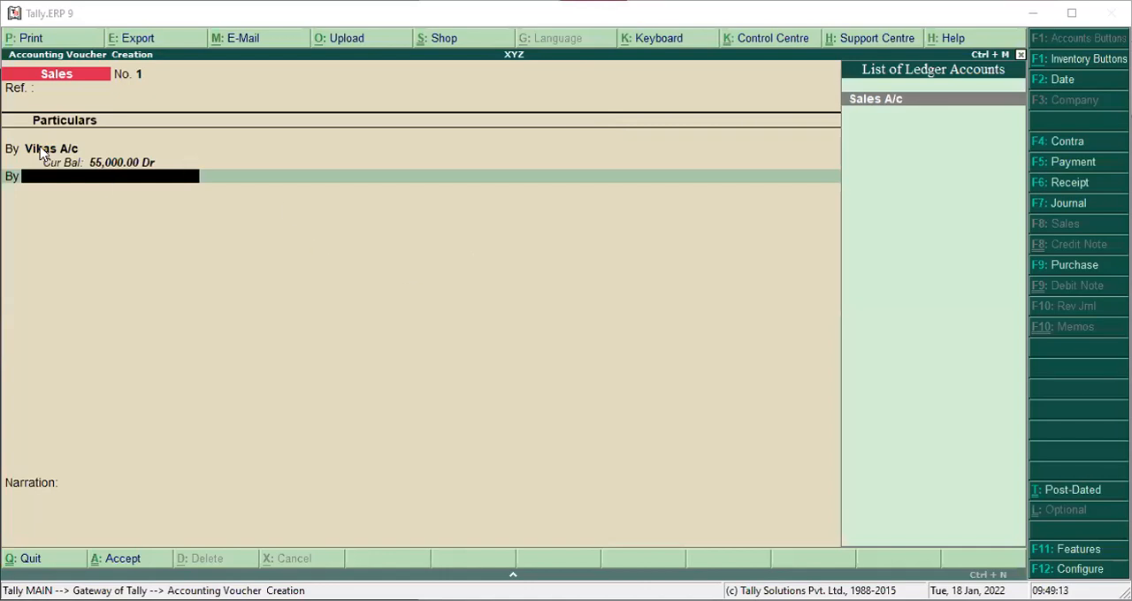
# Credit Sales A/c with 55,000 without inventory allocations and save the sales voucher with no narration.
pyautogui.click(891, 103)
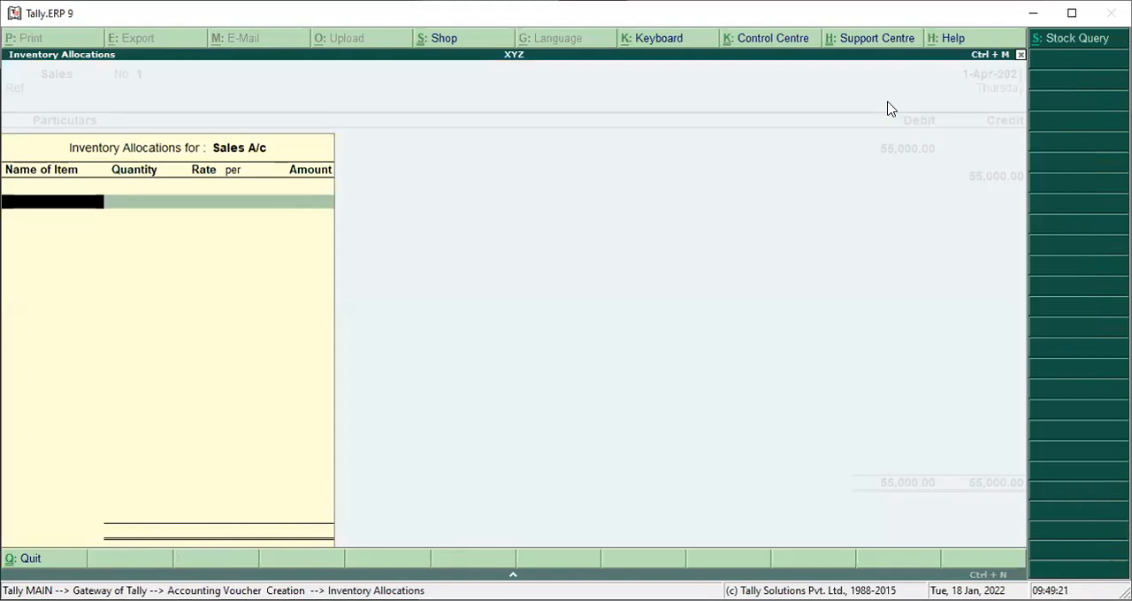
pyautogui.press('Escape')
pyautogui.press('Return')
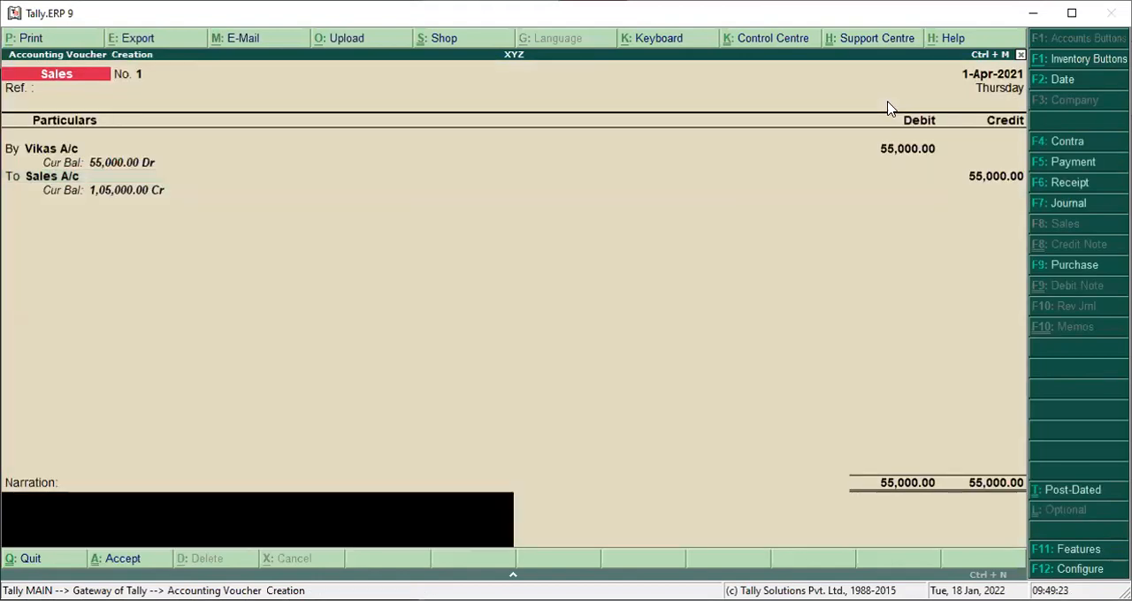
pyautogui.press('Return')
pyautogui.press('Return')
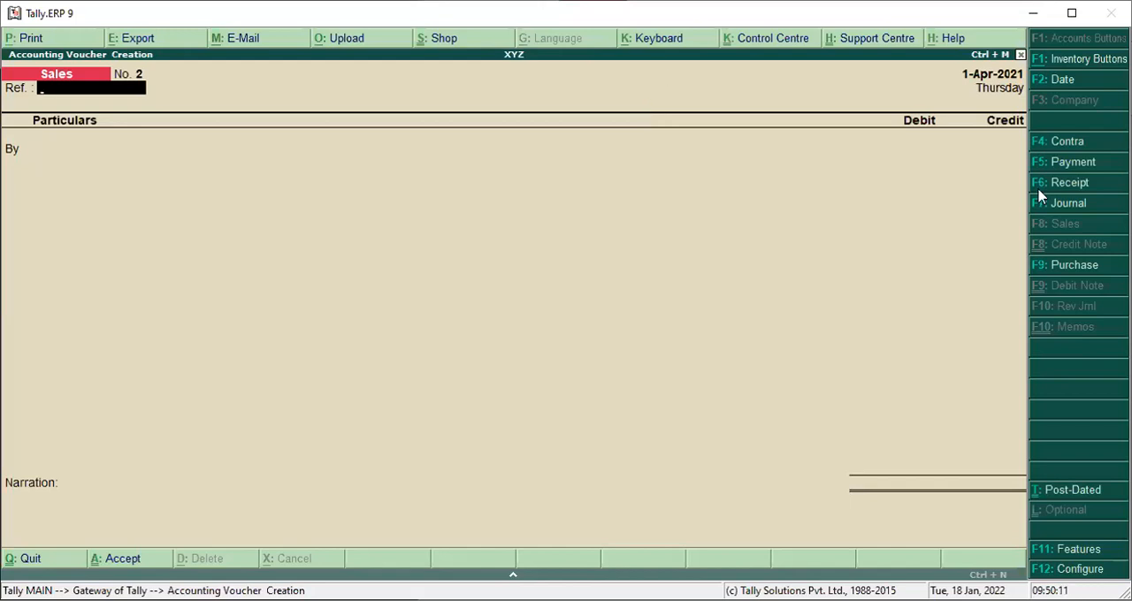
# Start a payment voucher from the Cash account and name a new ledger Furniture A/c for it.
pyautogui.click(1071, 164)
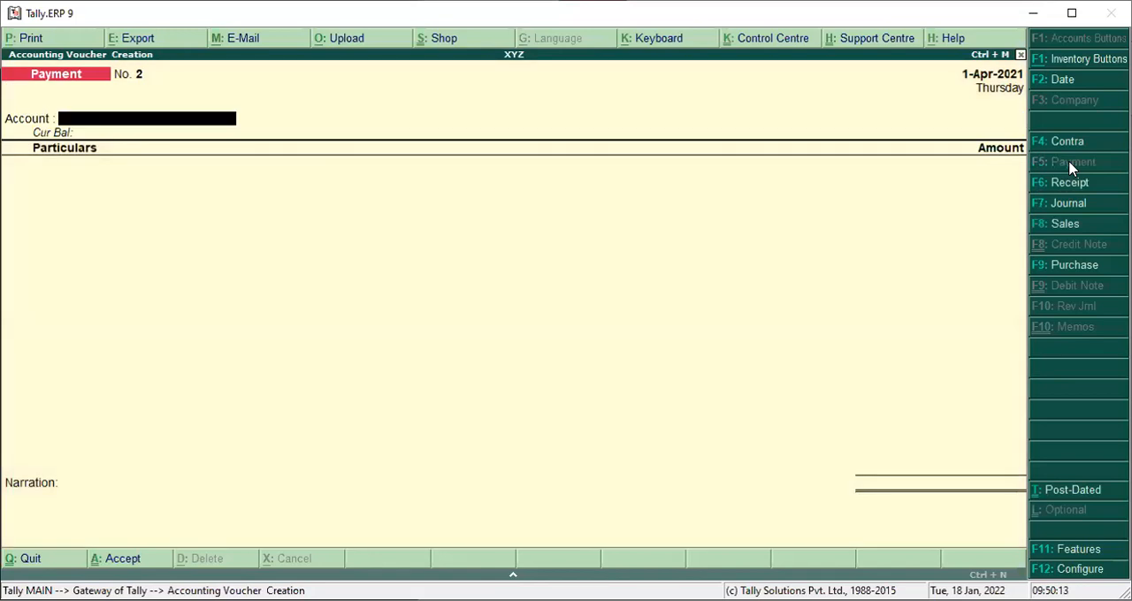
pyautogui.press('Return')
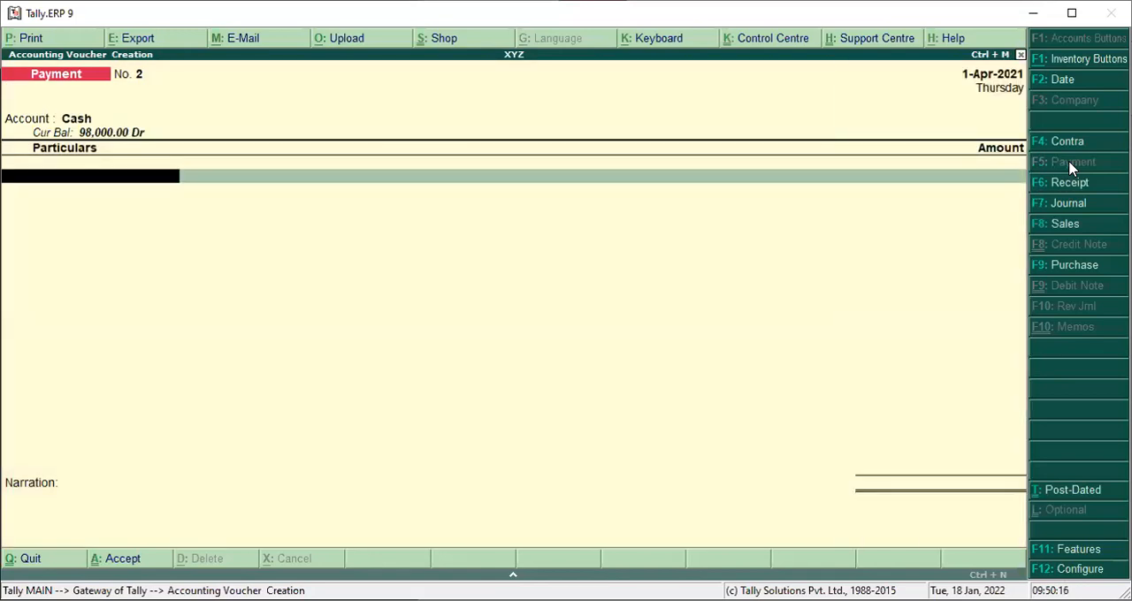
pyautogui.write('F')
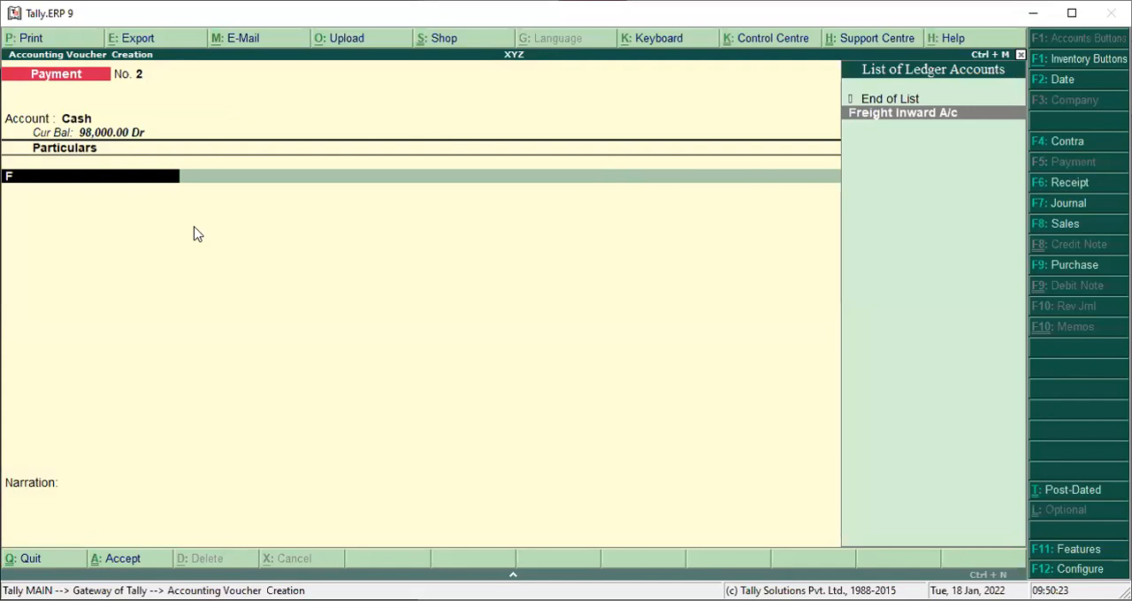
pyautogui.hotkey('alt', 'c')
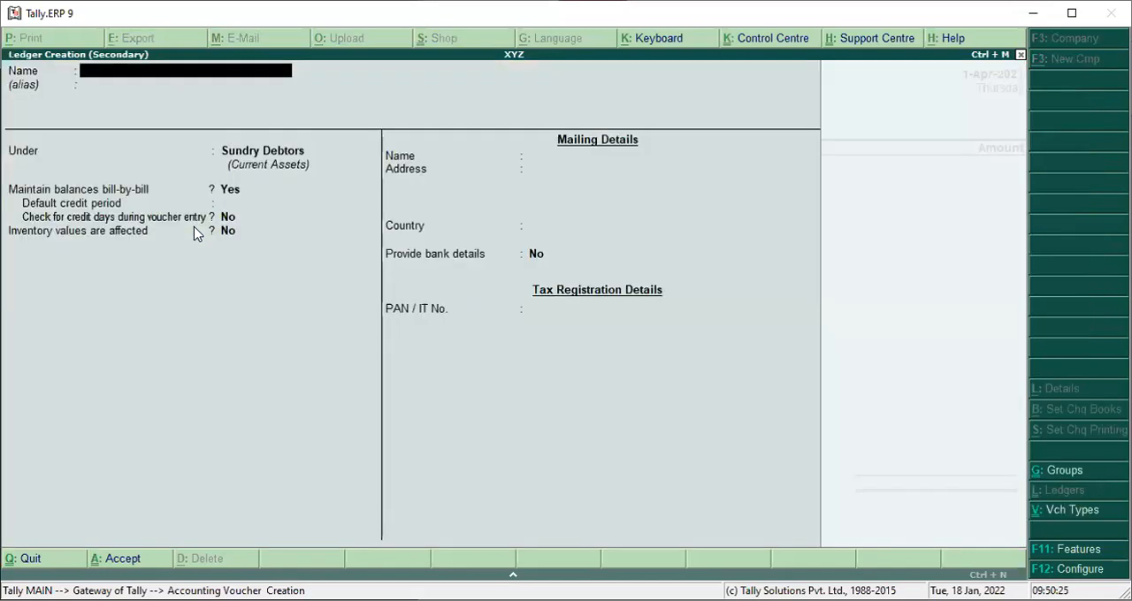
pyautogui.write('Furniture V')
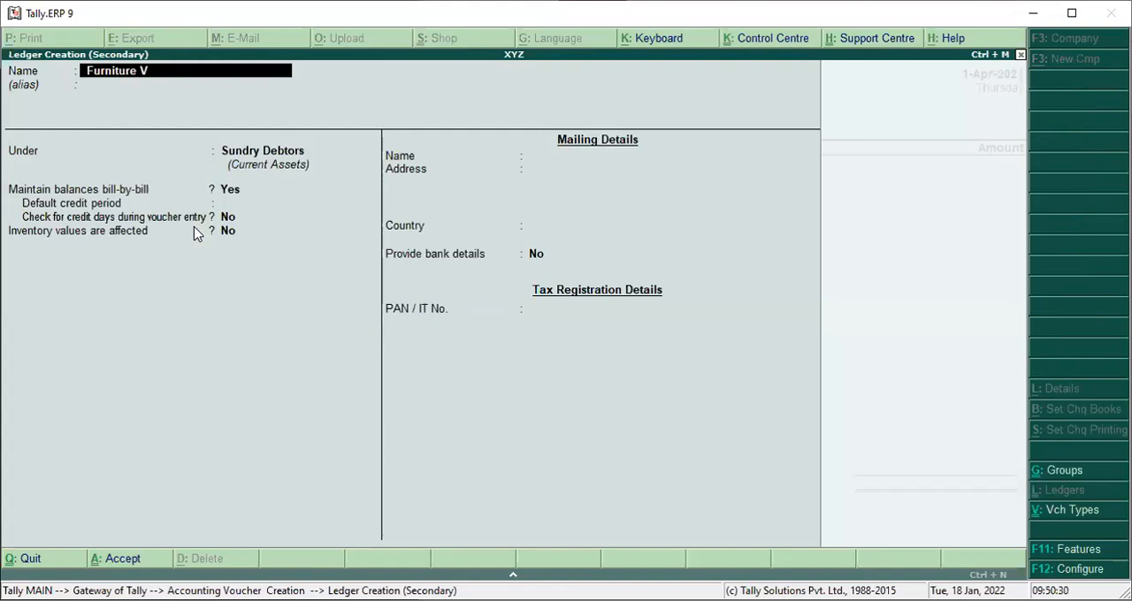
pyautogui.press('BackSpace')
pyautogui.write('A/c')
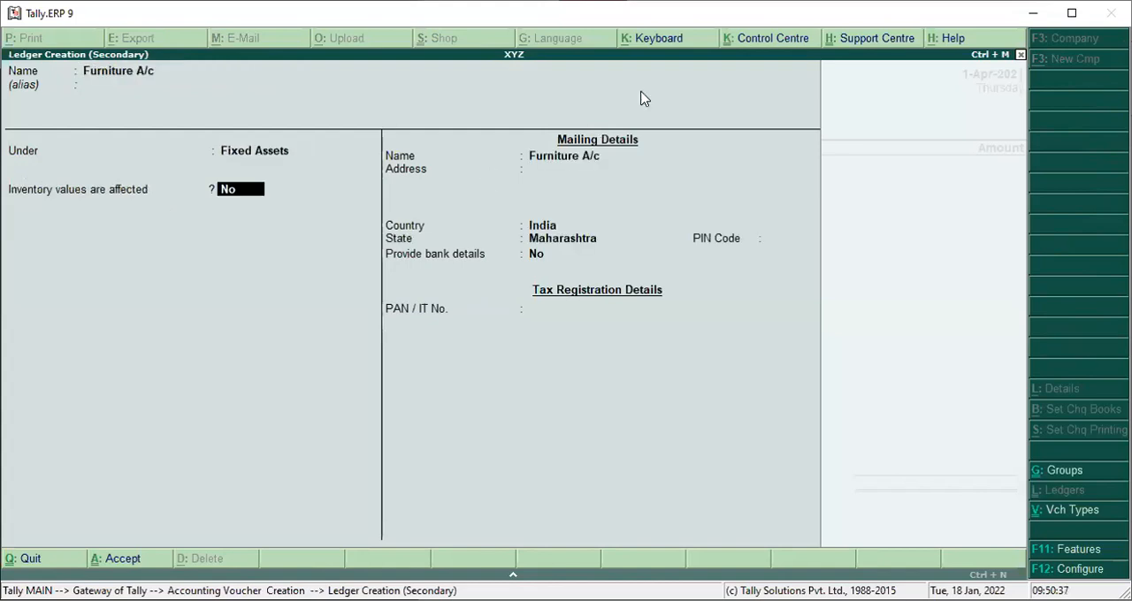
# Save Furniture A/c under Fixed Assets with the remaining defaults and enter 30,000 as its payment amount.
pyautogui.press('Return')
pyautogui.press('Return')
pyautogui.press('Return')
pyautogui.press('Return')
pyautogui.press('Return')
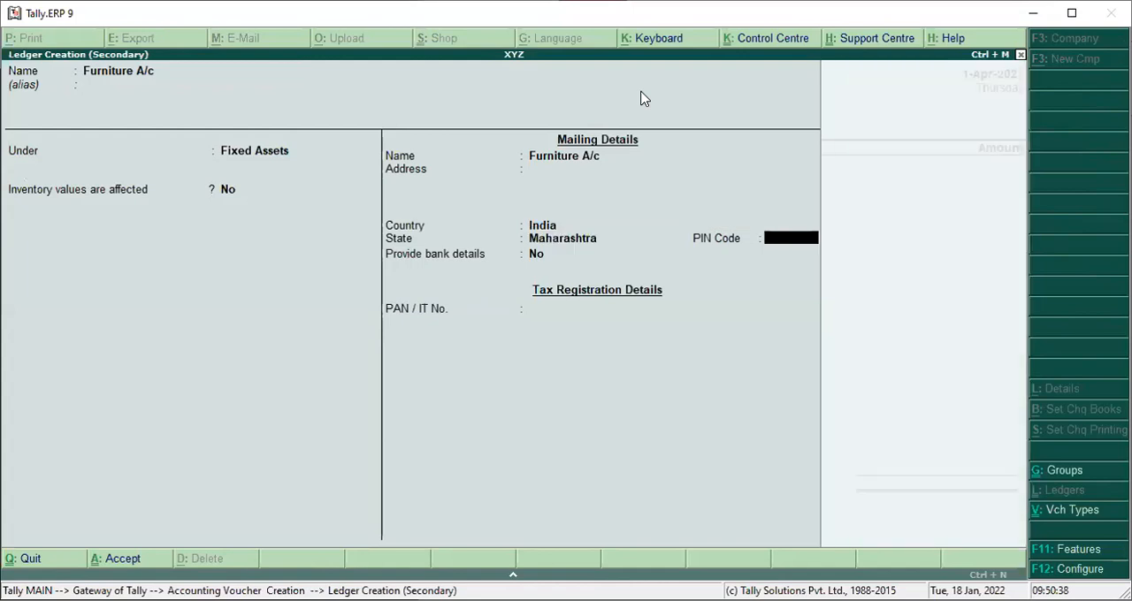
pyautogui.press('Return')
pyautogui.press('Return')
pyautogui.press('Return')
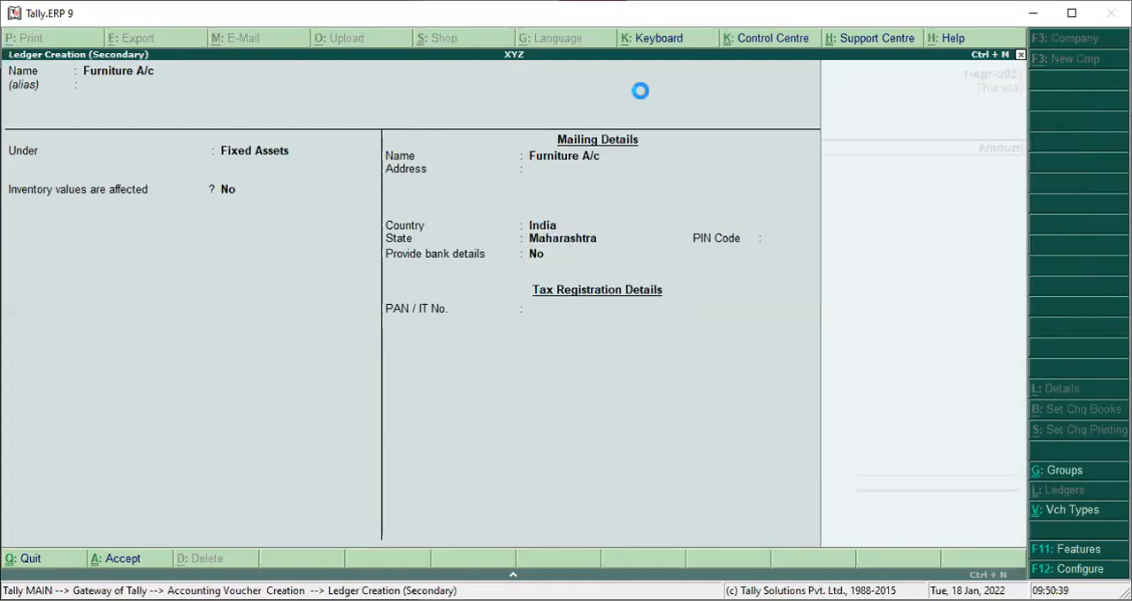
pyautogui.write('30000')
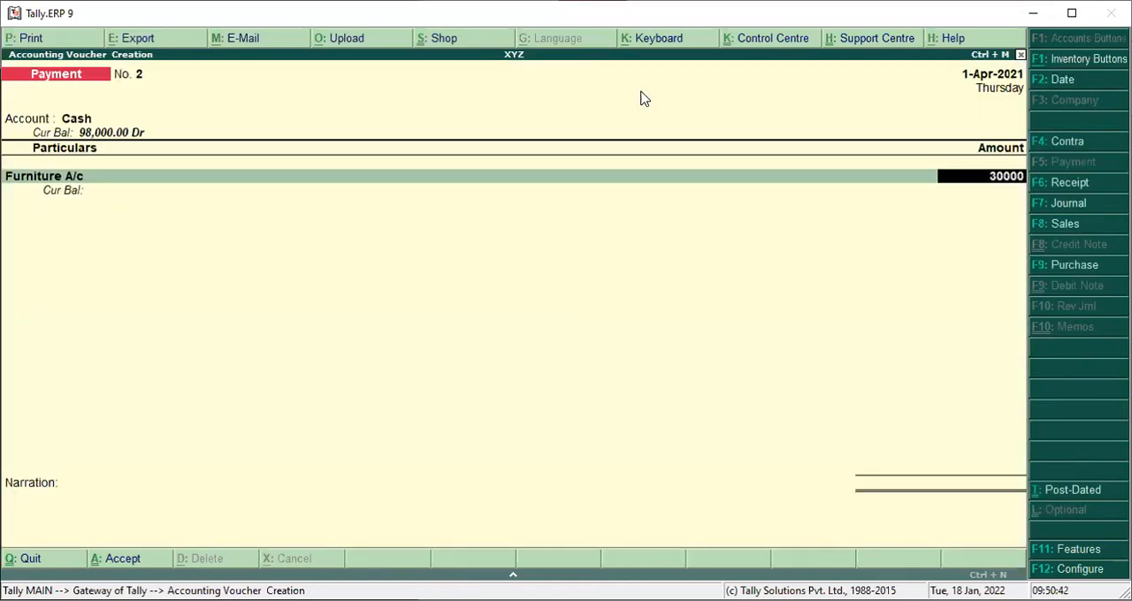
pyautogui.press('Return')
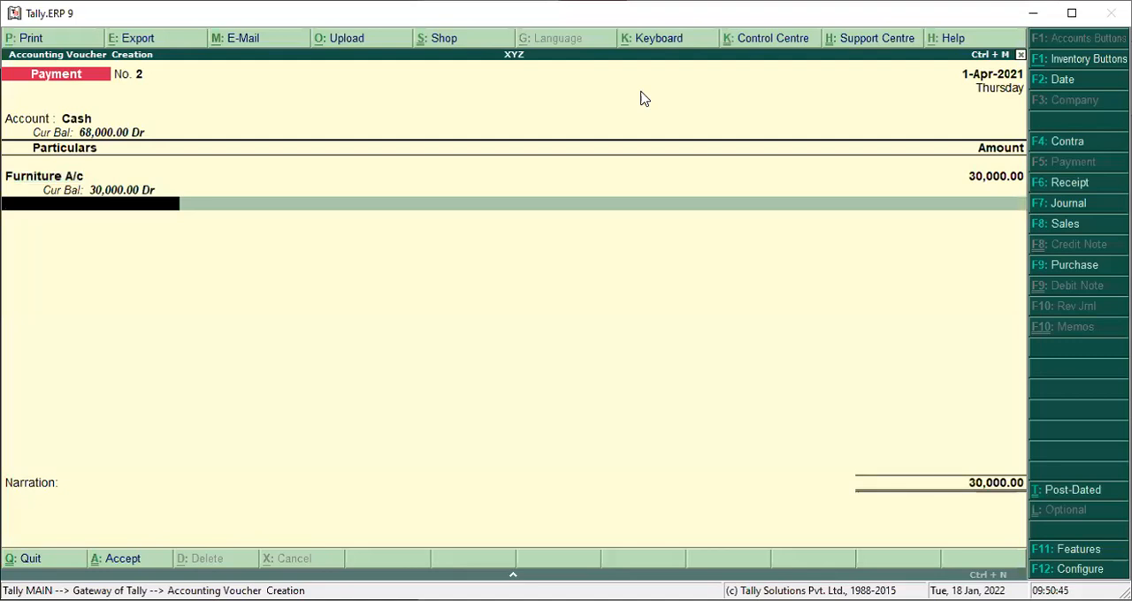
# Begin another new ledger from the payment voucher and name it Input CGST A/c, without an alias.
pyautogui.hotkey('alt', 'c')
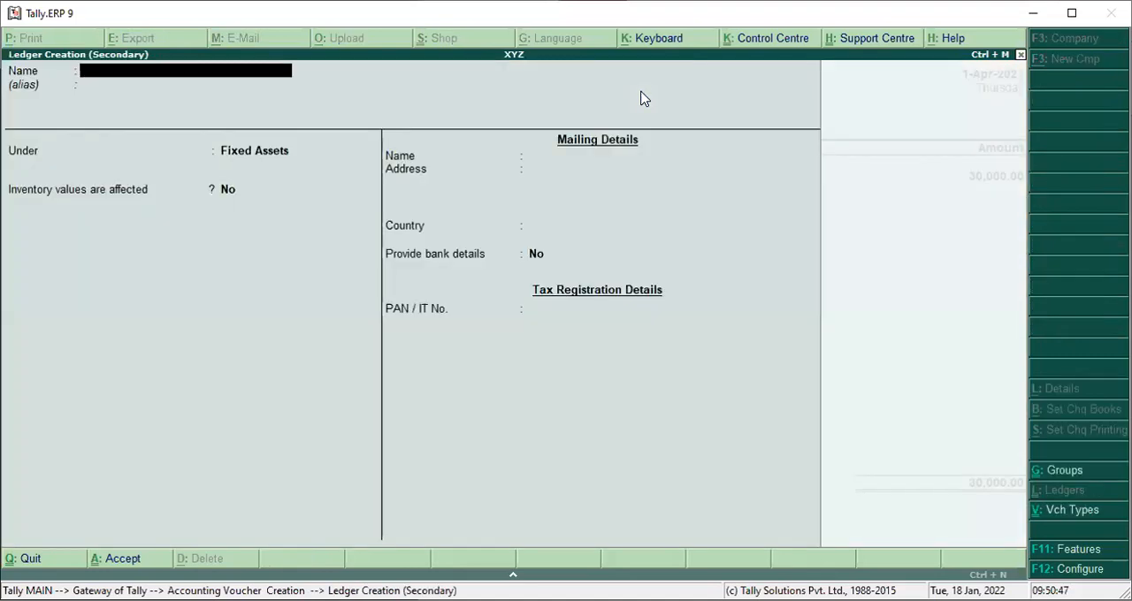
pyautogui.write('Input')
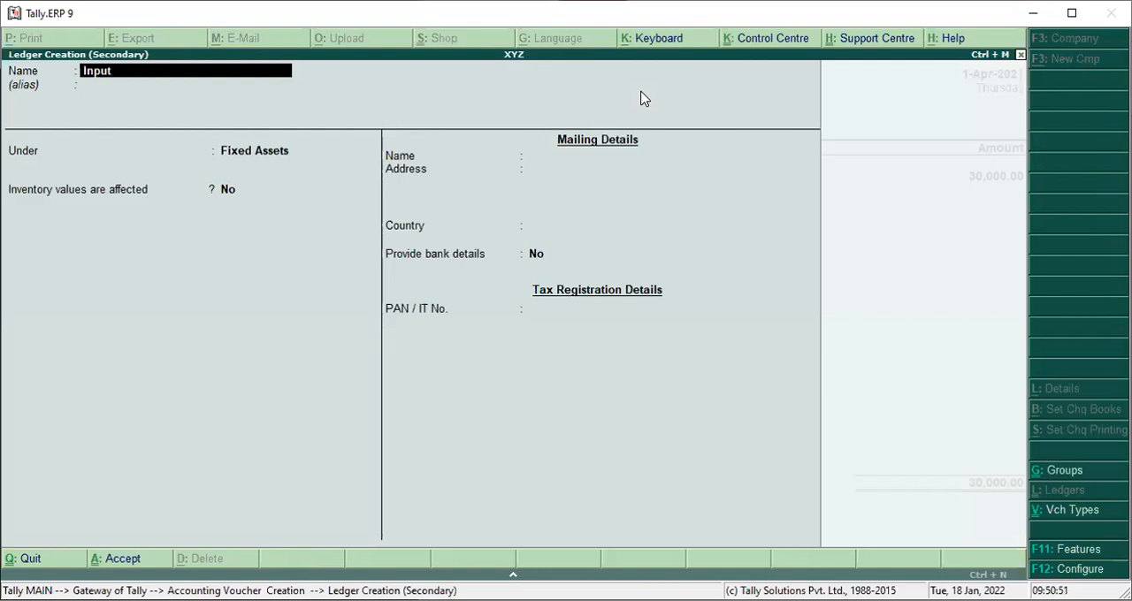
pyautogui.write(' CGST A/c')
pyautogui.press('Return')
pyautogui.press('Return')
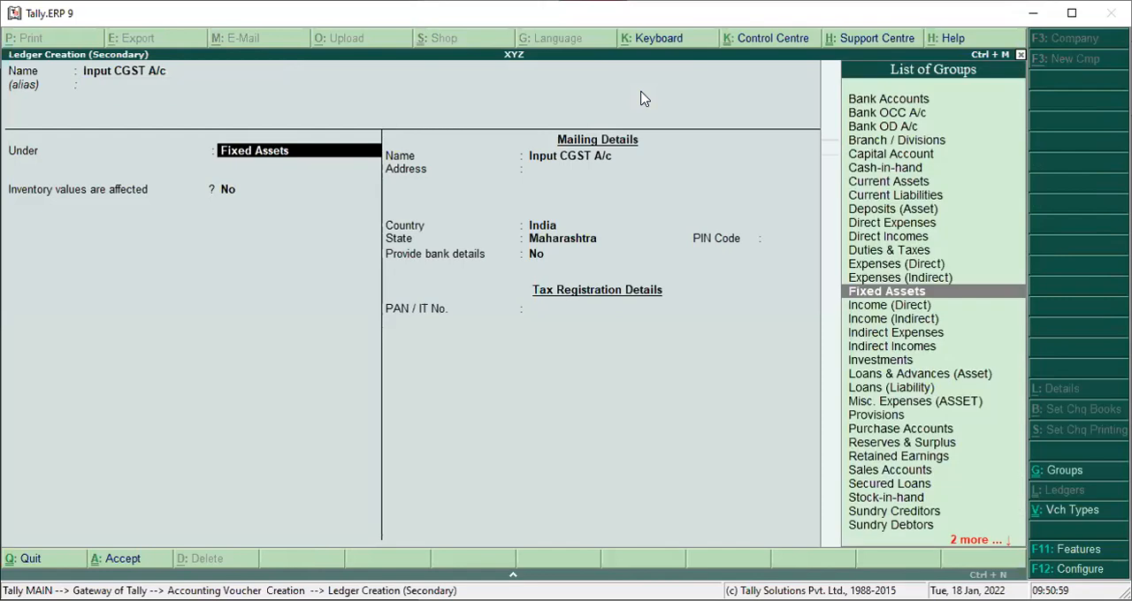
# Save Input CGST A/c under Duties & Taxes with duty type Others and enter 2,700 as its payment amount.
pyautogui.write('D')
pyautogui.press('Down')
pyautogui.press('Down')
pyautogui.press('Down')
pyautogui.press('Down')
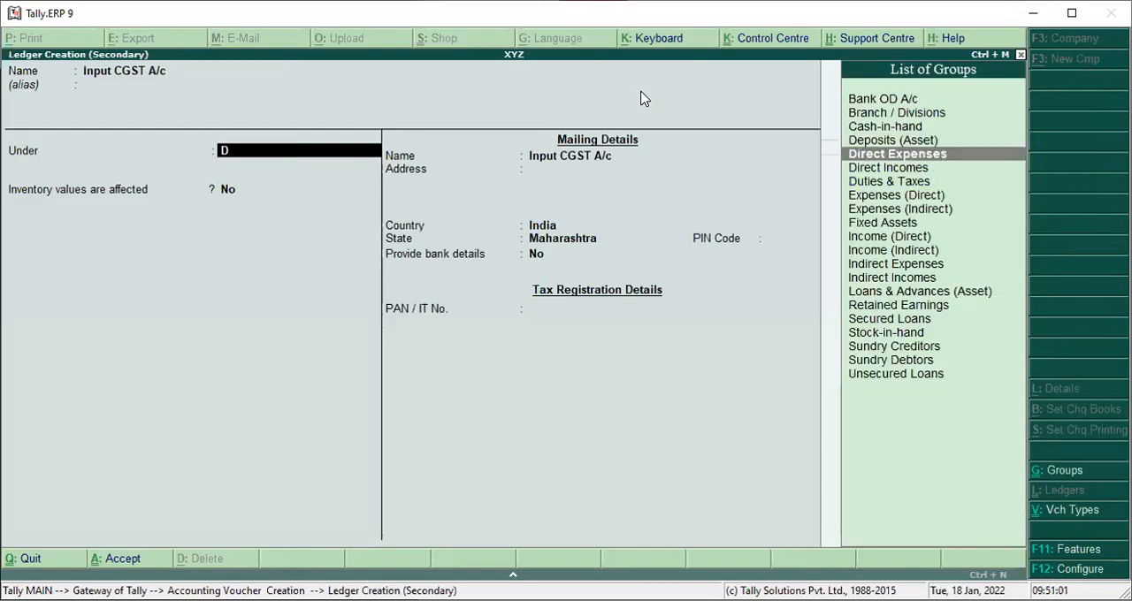
pyautogui.press('Return')
pyautogui.press('Return')
pyautogui.press('Return')
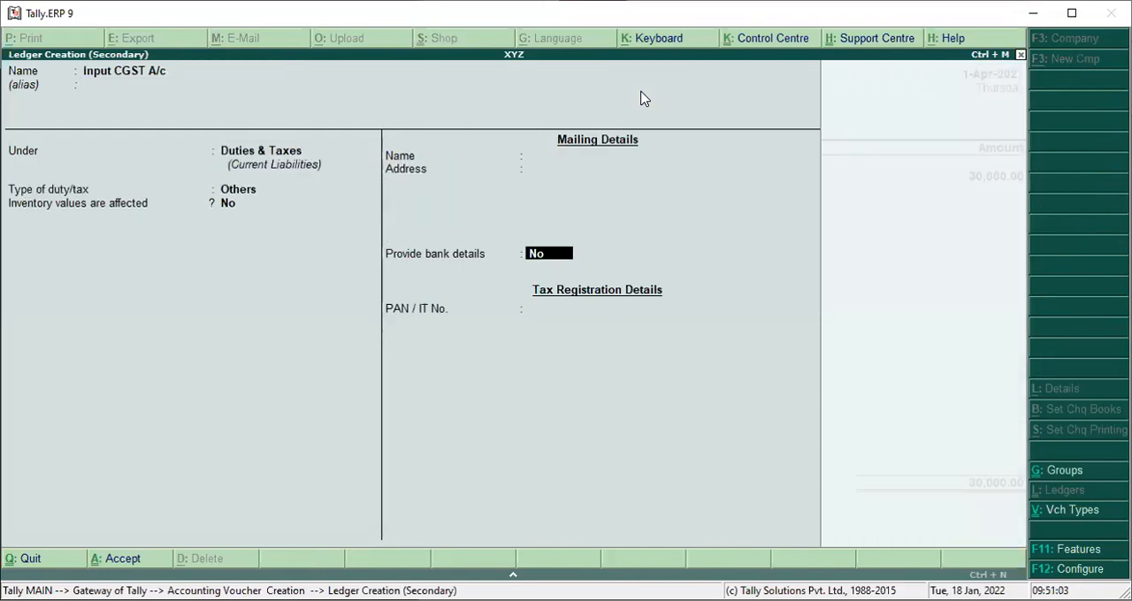
pyautogui.press('Return')
pyautogui.press('Return')
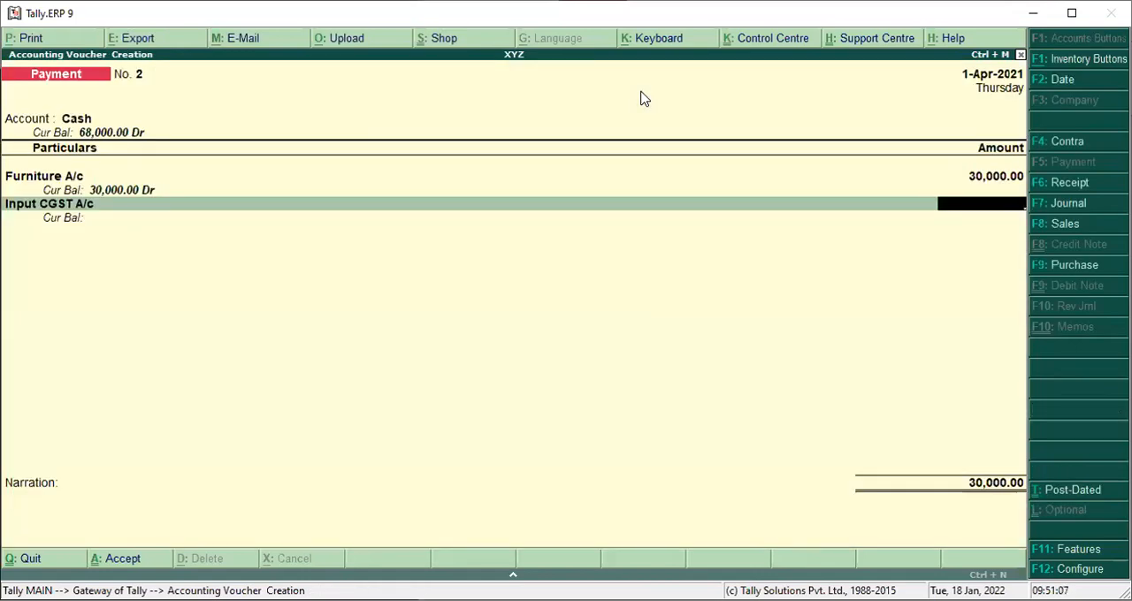
pyautogui.write('2700')
pyautogui.press('Return')
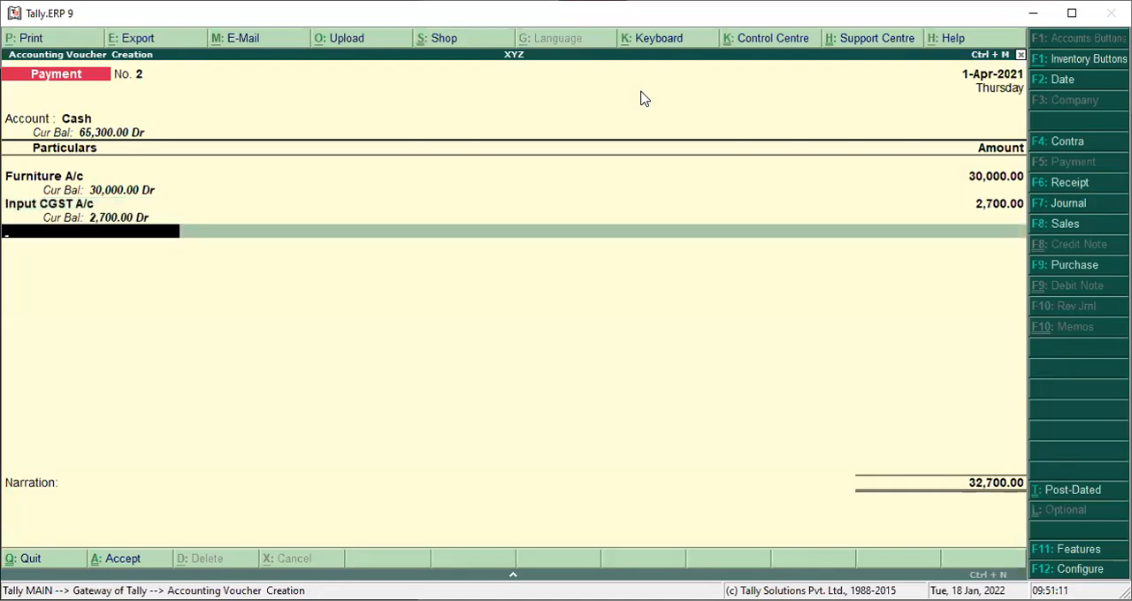
# Create the ledger Input SGST A/c under Duties & Taxes for the payment voucher, keeping the remaining defaults.
pyautogui.hotkey('alt', 'c')
pyautogui.write('Input')
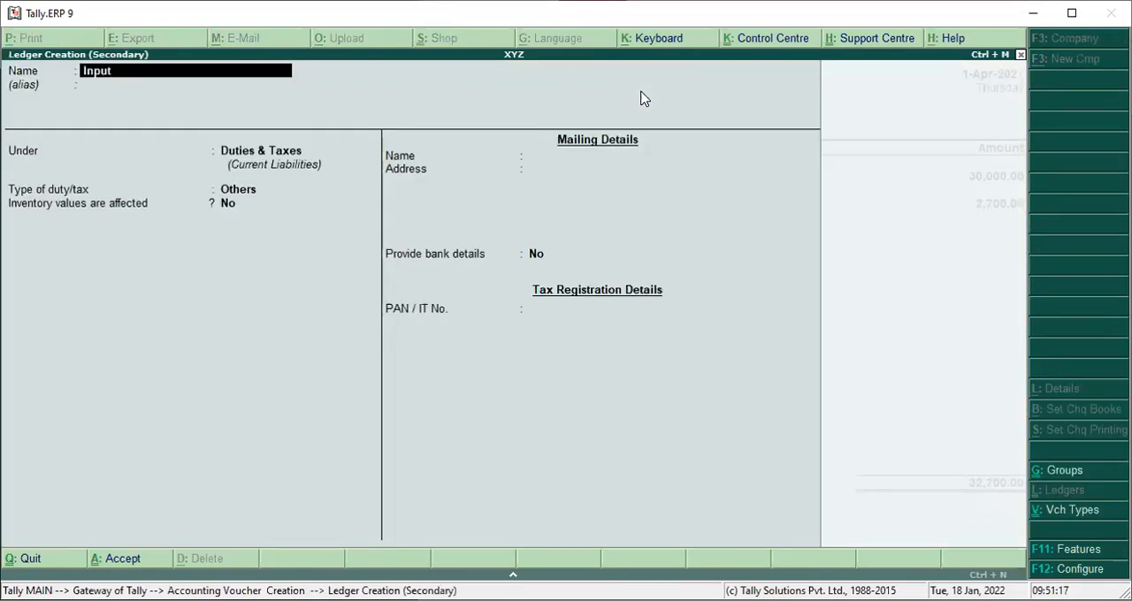
pyautogui.write(' SGST A/c')
pyautogui.press('Return')
pyautogui.press('Return')
pyautogui.press('Return')
pyautogui.press('Return')
pyautogui.press('Return')
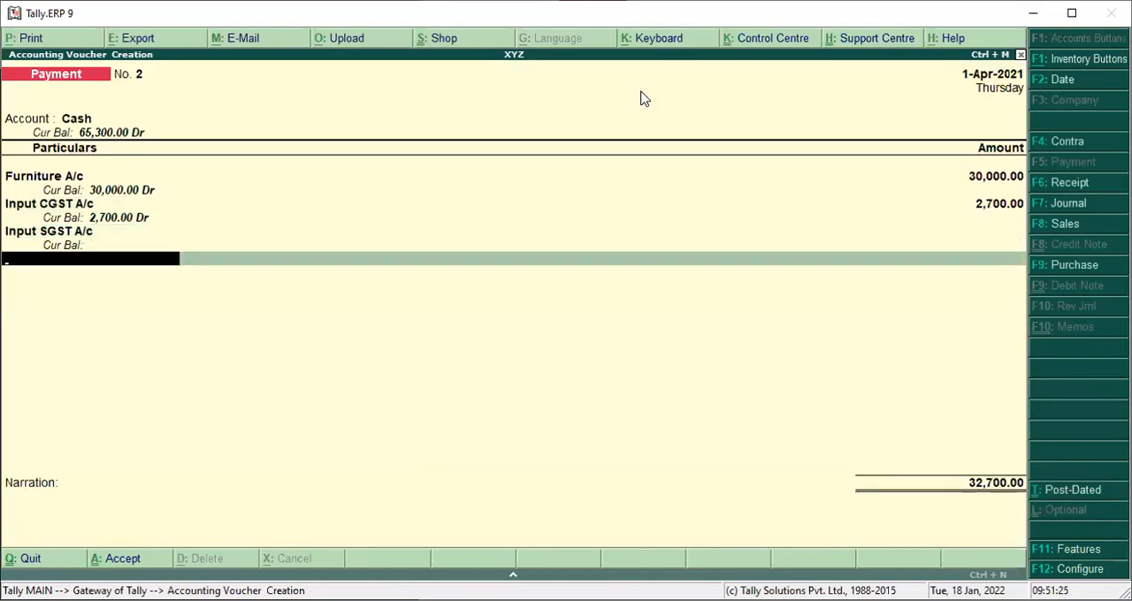
# Enter 2,700 for Input SGST A/c and save the furniture payment voucher without a narration.
pyautogui.press('BackSpace')
pyautogui.write('2700')
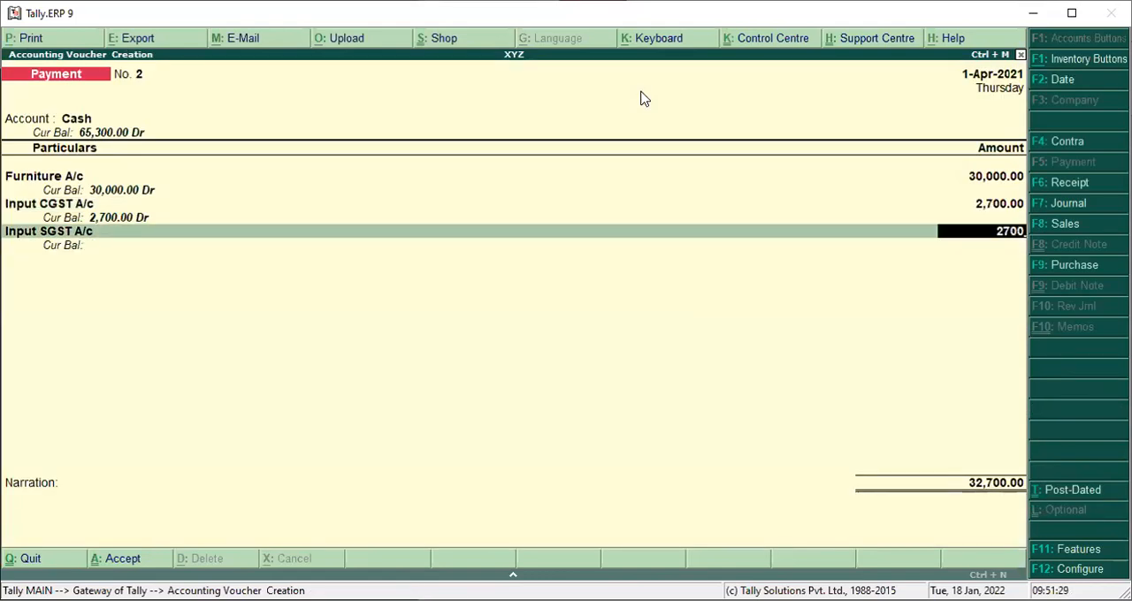
pyautogui.press('Return')
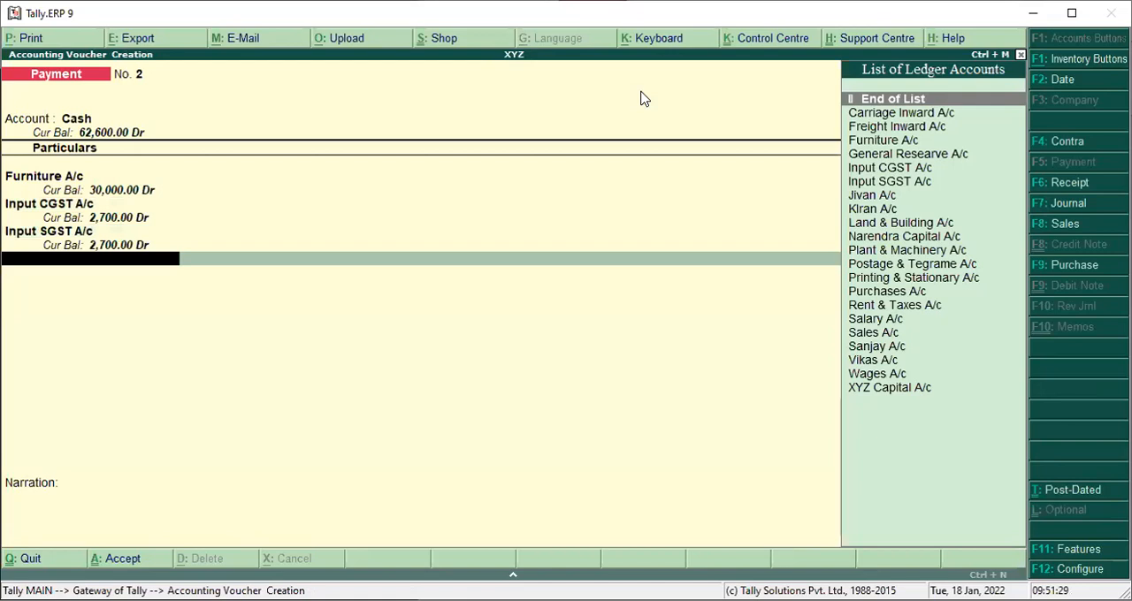
pyautogui.press('Return')
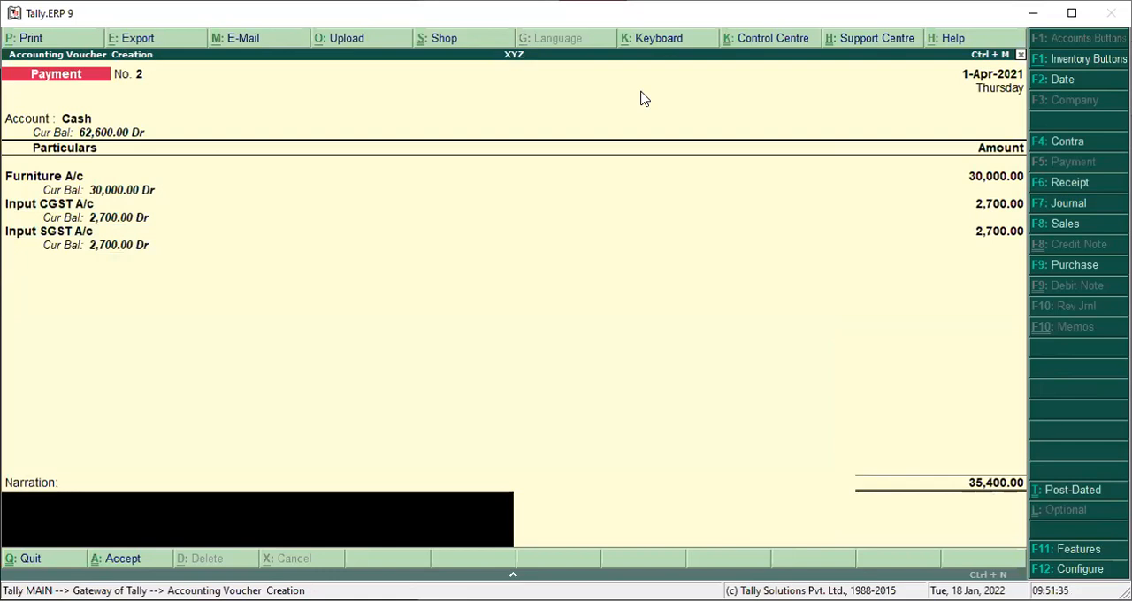
pyautogui.press('Return')
pyautogui.press('Return')
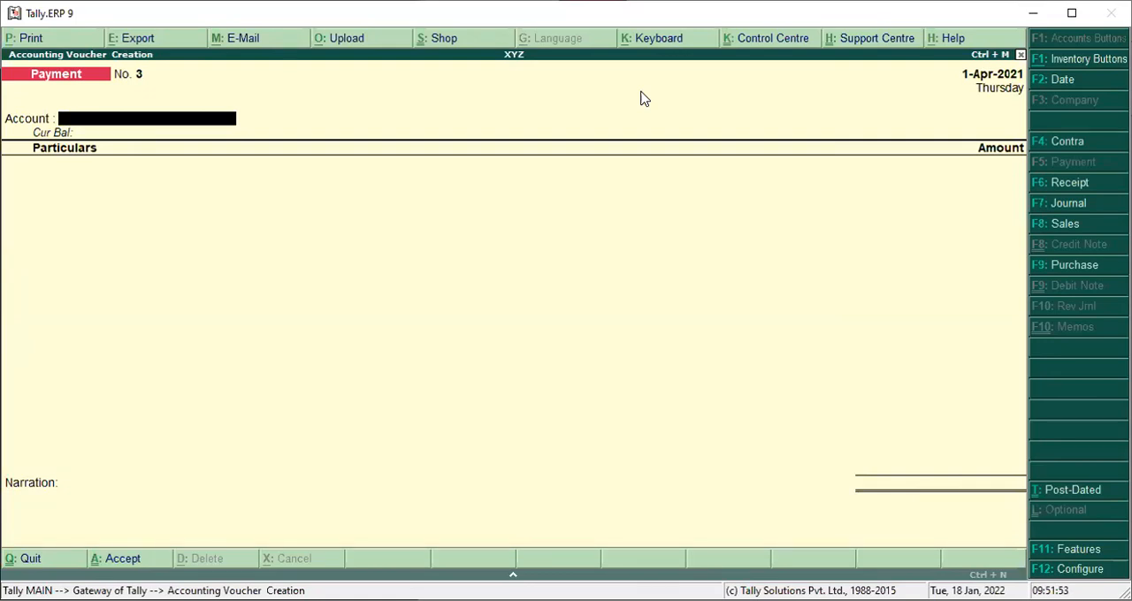
# Start a receipt voucher into the Cash account and enter 25,000 received from the credit-sale customer's ledger.
pyautogui.click(1067, 186)
pyautogui.write('C')
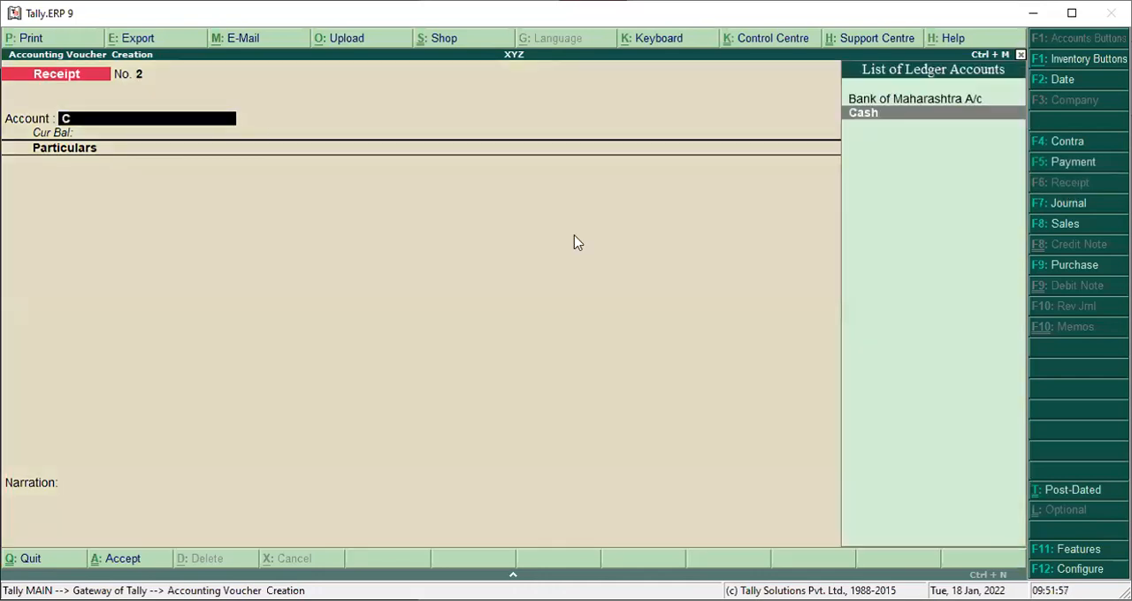
pyautogui.press('Return')
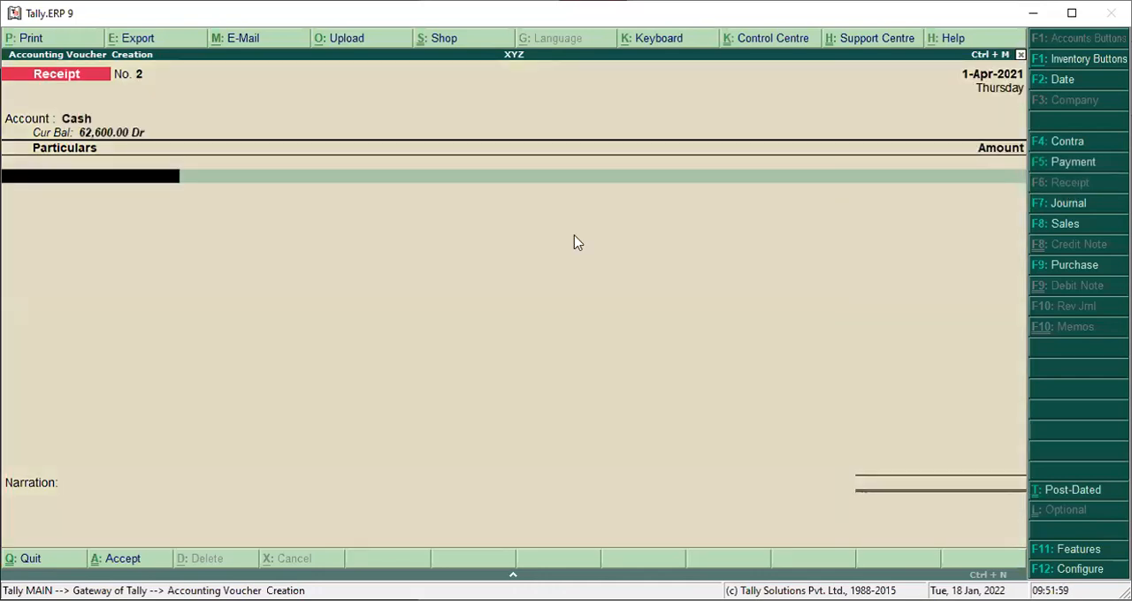
pyautogui.write('V')
pyautogui.press('Return')
pyautogui.write('250000.00')
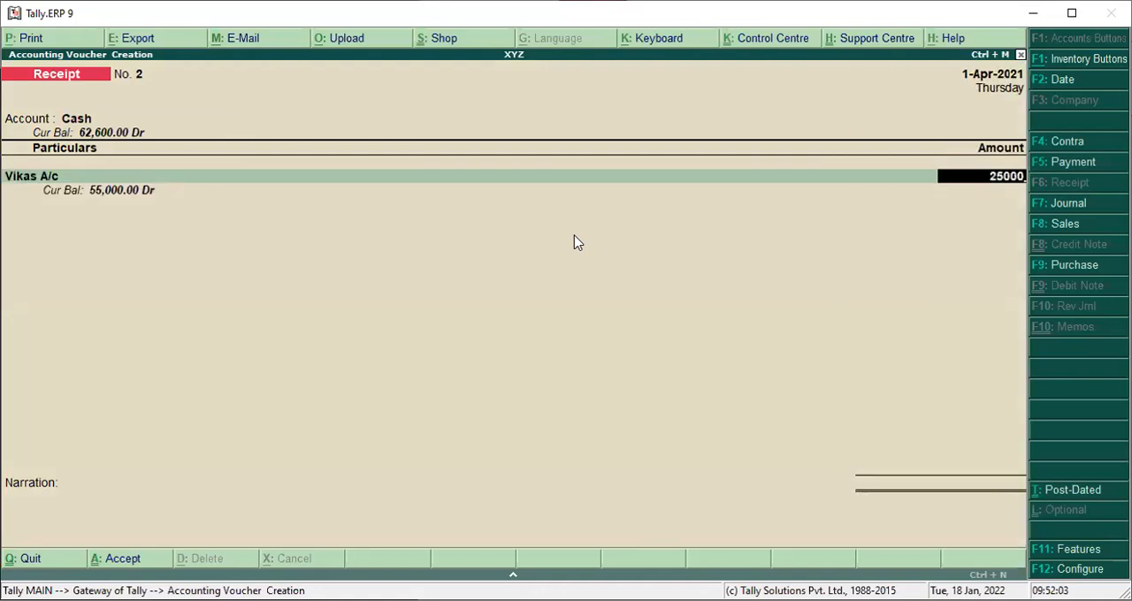
pyautogui.press('Return')
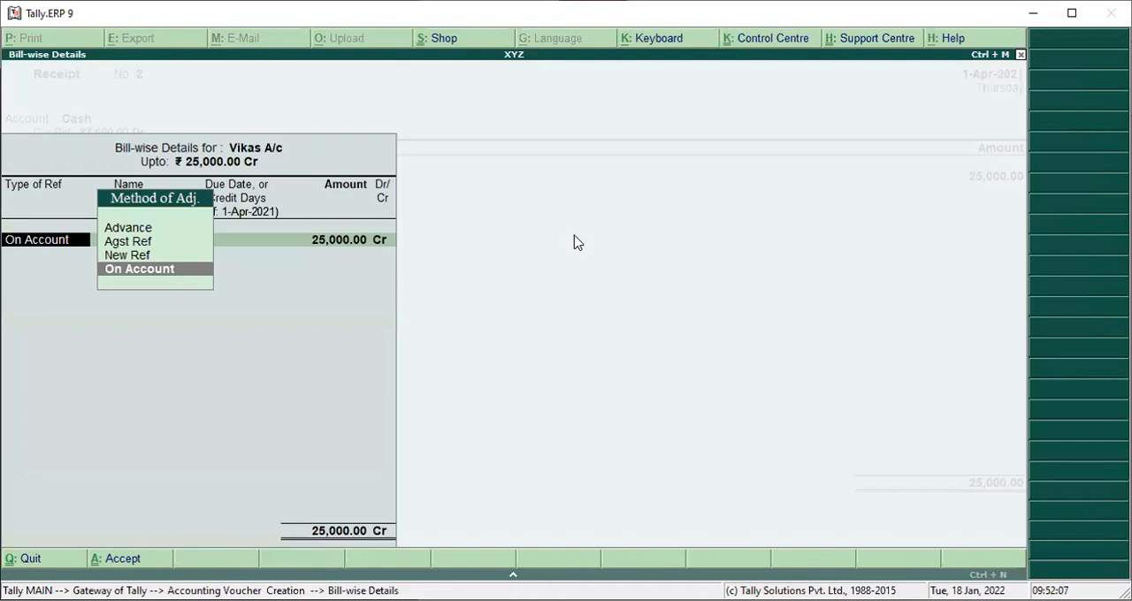
# Allocate the 25,000 receipt as On Account and save the receipt voucher without a narration.
pyautogui.press('Return')
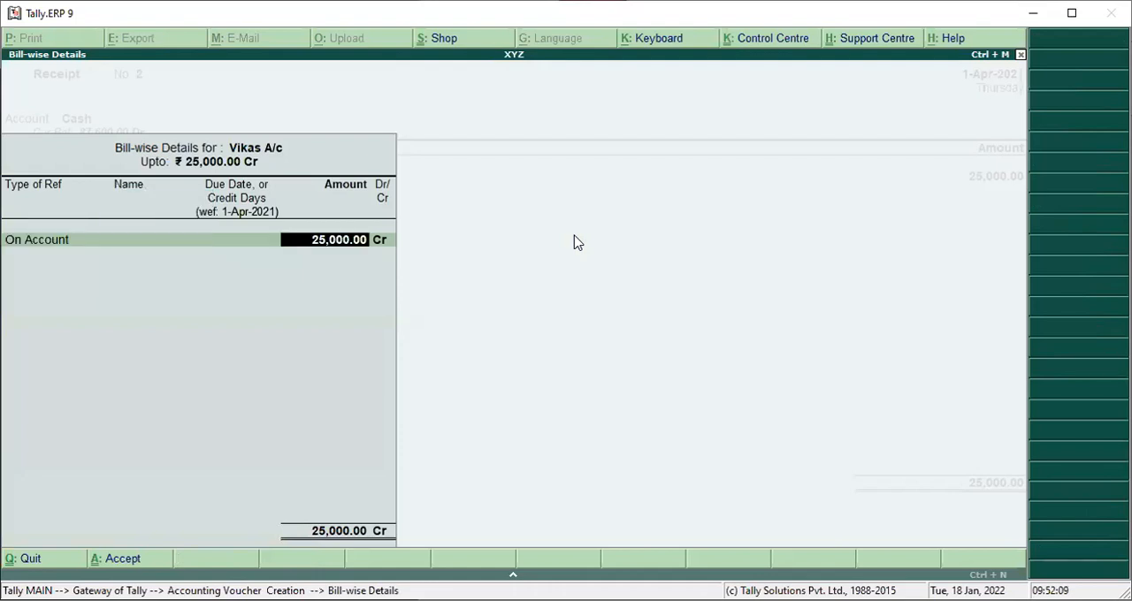
pyautogui.press('Return')
pyautogui.press('Return')
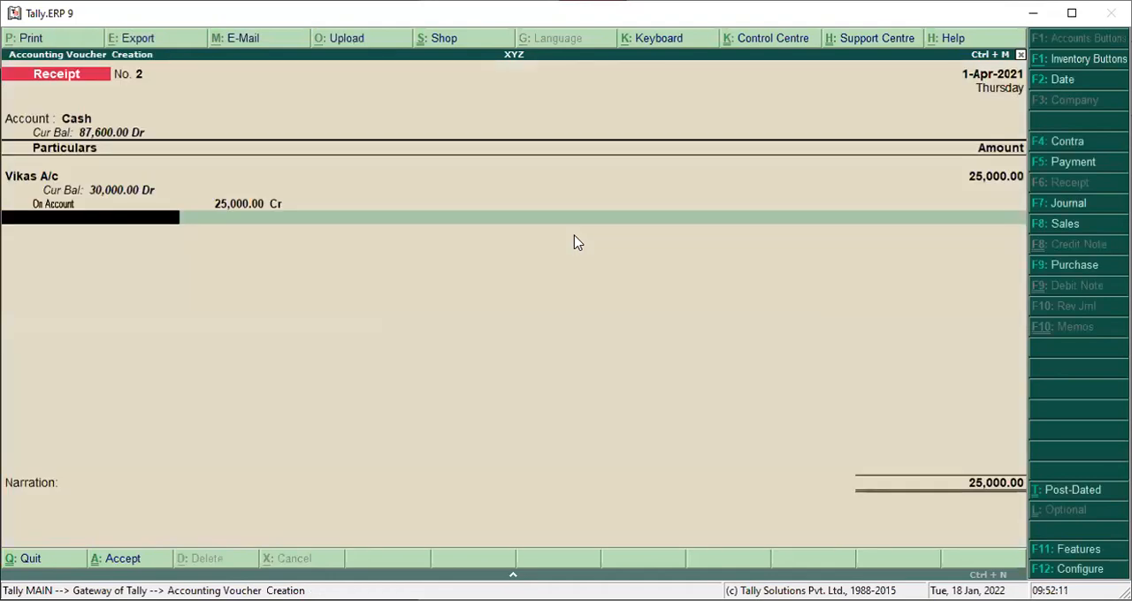
pyautogui.press('Return')
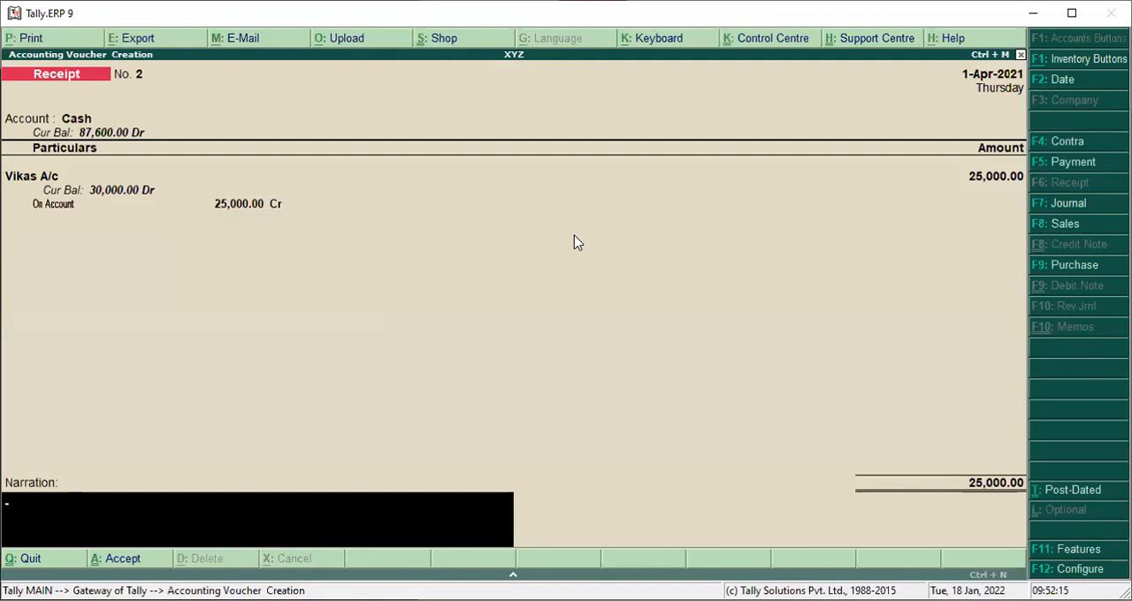
pyautogui.press('Return')
pyautogui.press('Return')
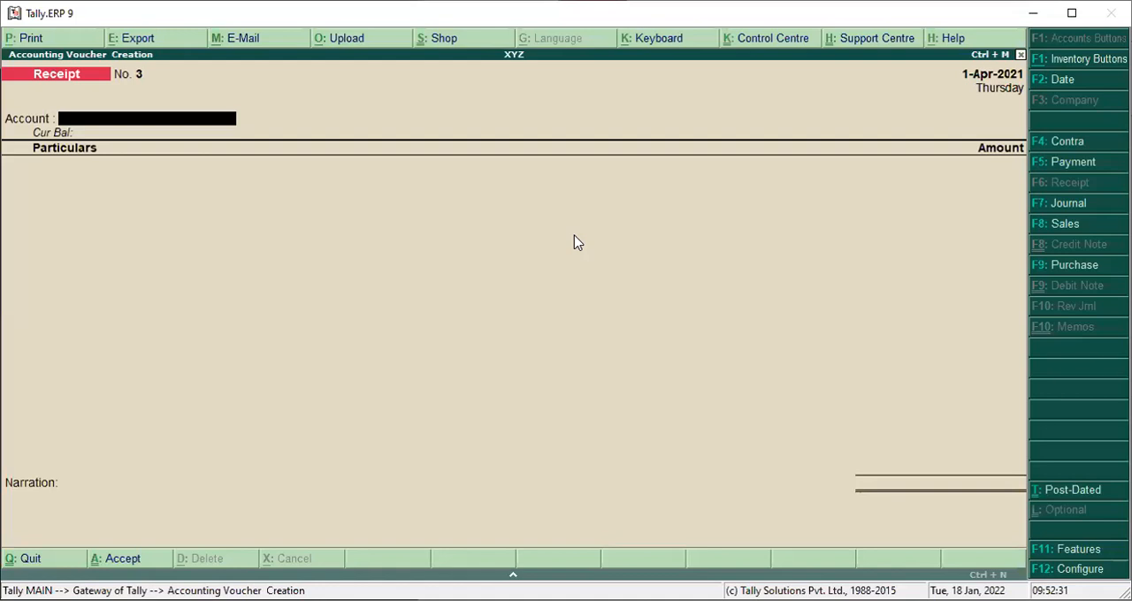
# Start a payment voucher and name a new ledger Dena Bank A/c for its paying account, without an alias.
pyautogui.click(1093, 166)
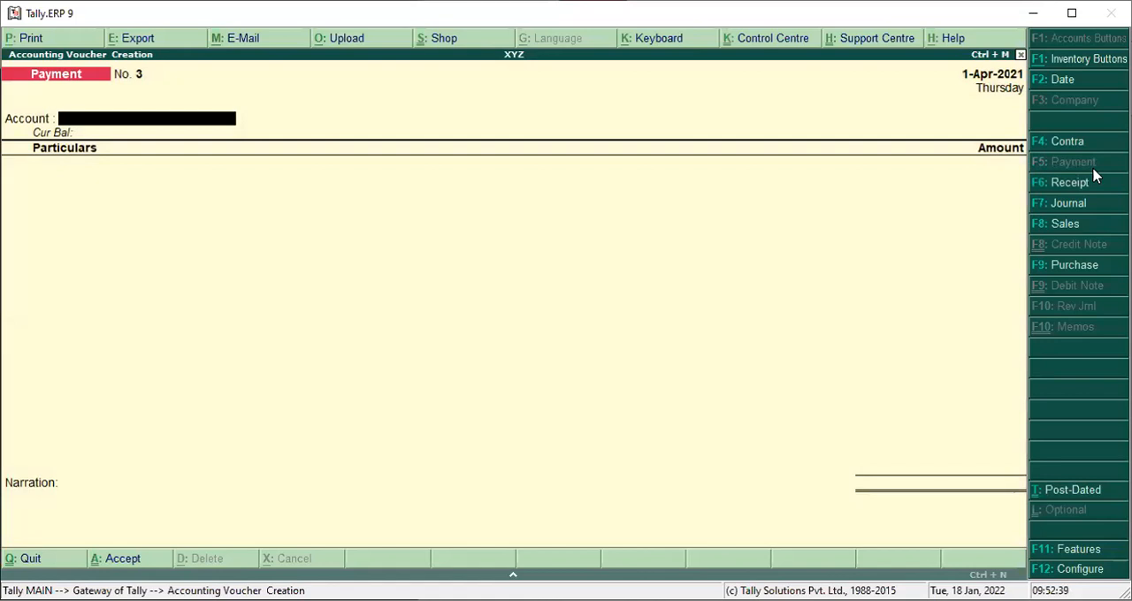
pyautogui.hotkey('alt', 'c')
pyautogui.write('De')
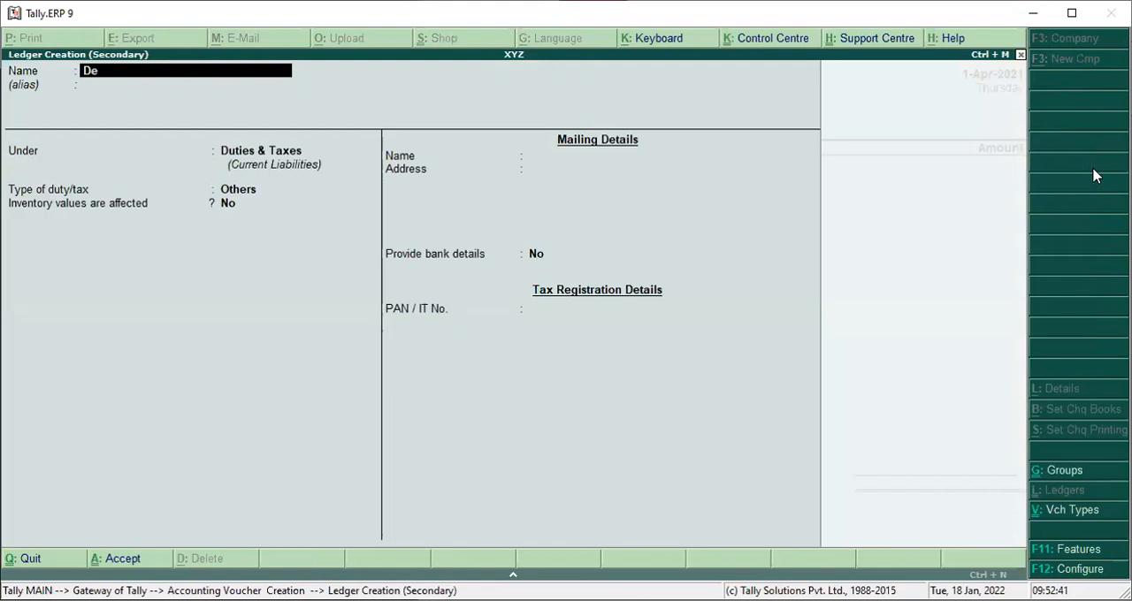
pyautogui.write('na Bank A/c')
pyautogui.press('Return')
pyautogui.press('Return')
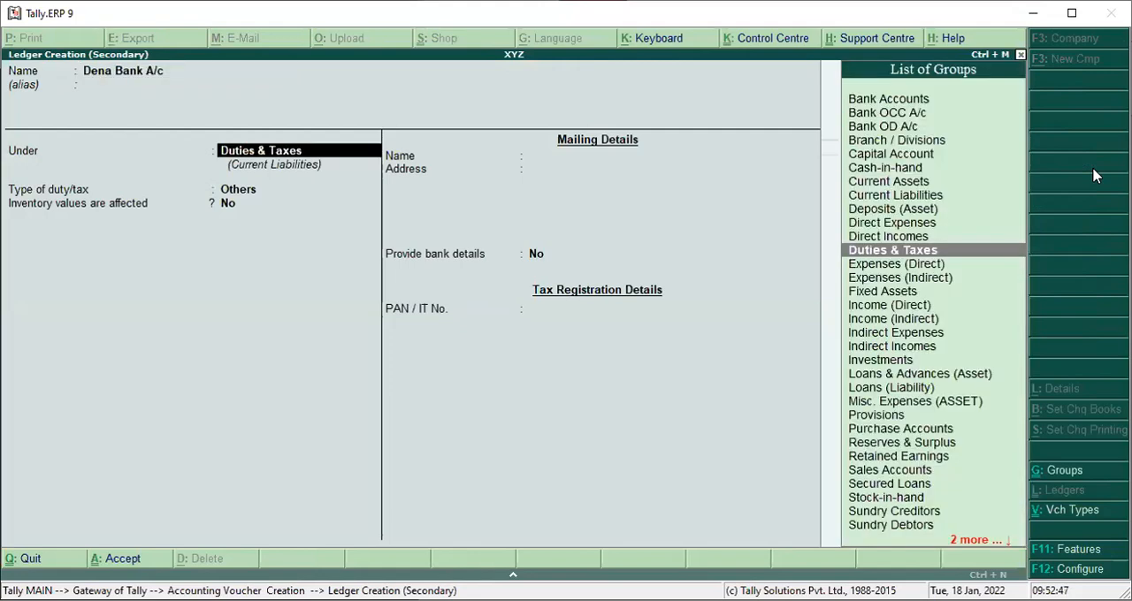
# Place Dena Bank A/c under Bank Accounts and save it with the remaining defaults as the voucher's paying account.
pyautogui.write('B')
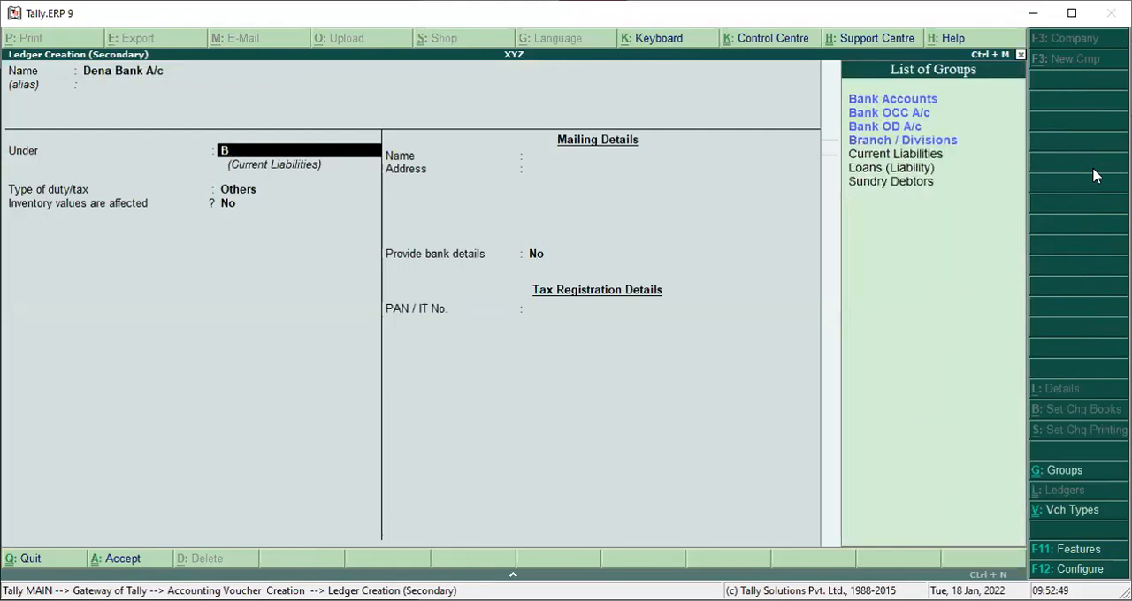
pyautogui.press('Return')
pyautogui.press('Return')
pyautogui.press('Return')
pyautogui.press('Return')
pyautogui.press('Return')
pyautogui.press('Return')
pyautogui.press('Return')
pyautogui.press('Return')
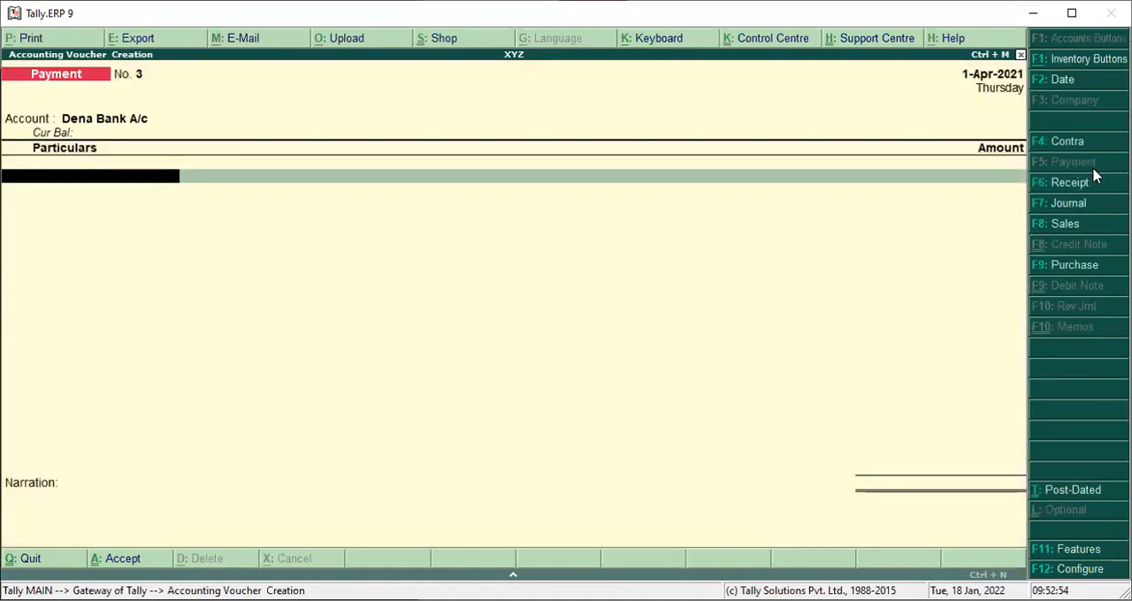